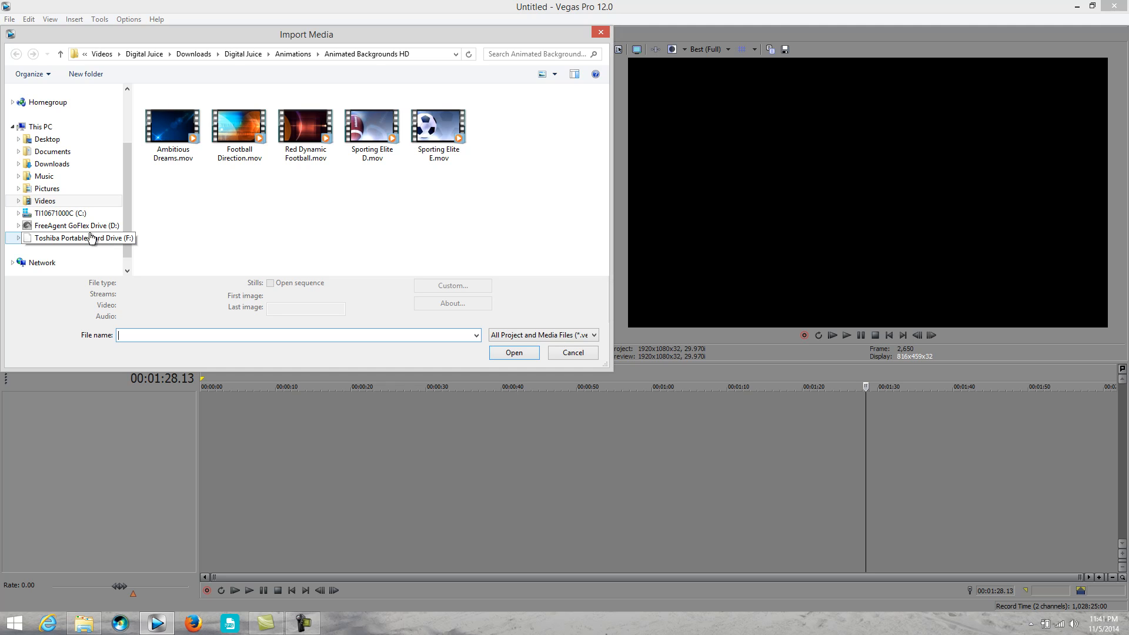
Import animoto_1080p.mp4 from the Sony Contest folder in Videos into the project media.
left_click(54, 202)
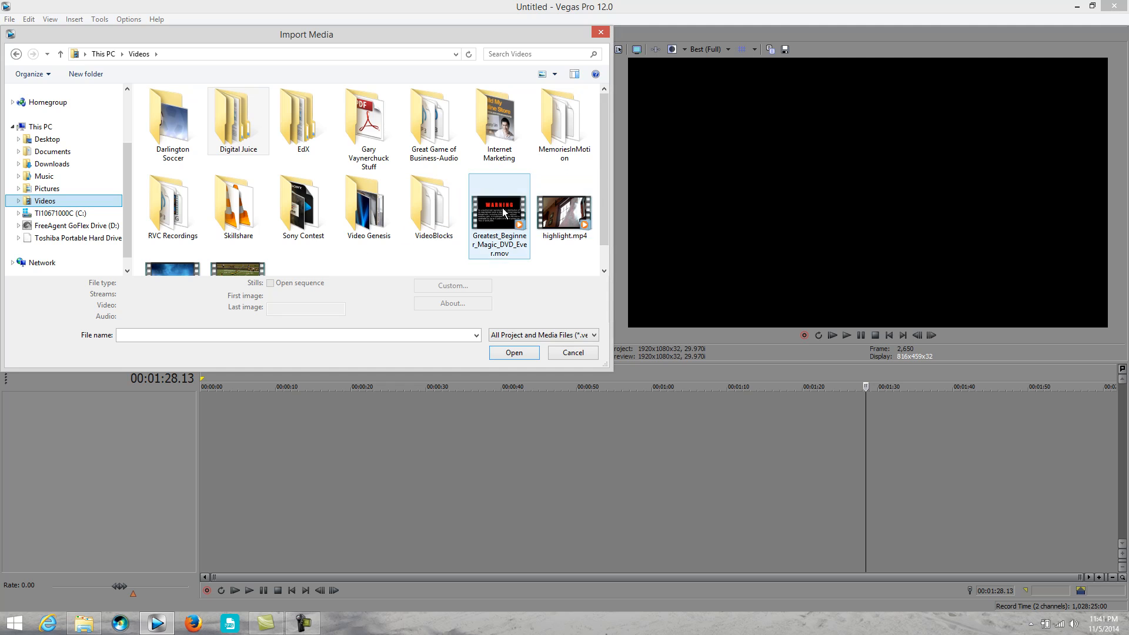
left_click_drag(604, 183, 603, 229)
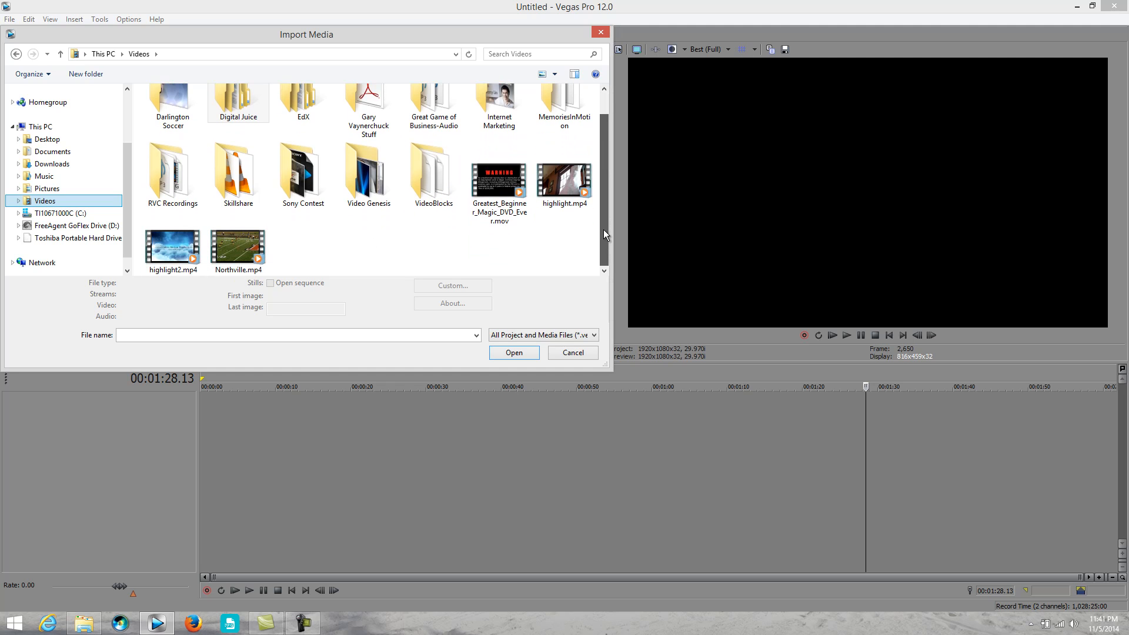
left_click(227, 254)
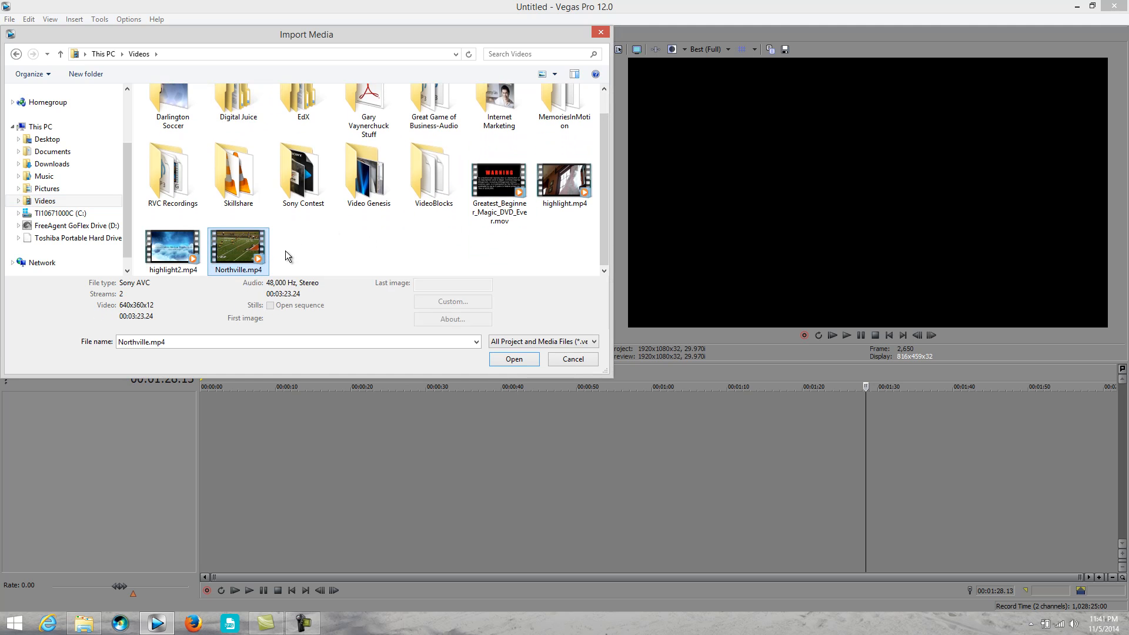
left_click(577, 190)
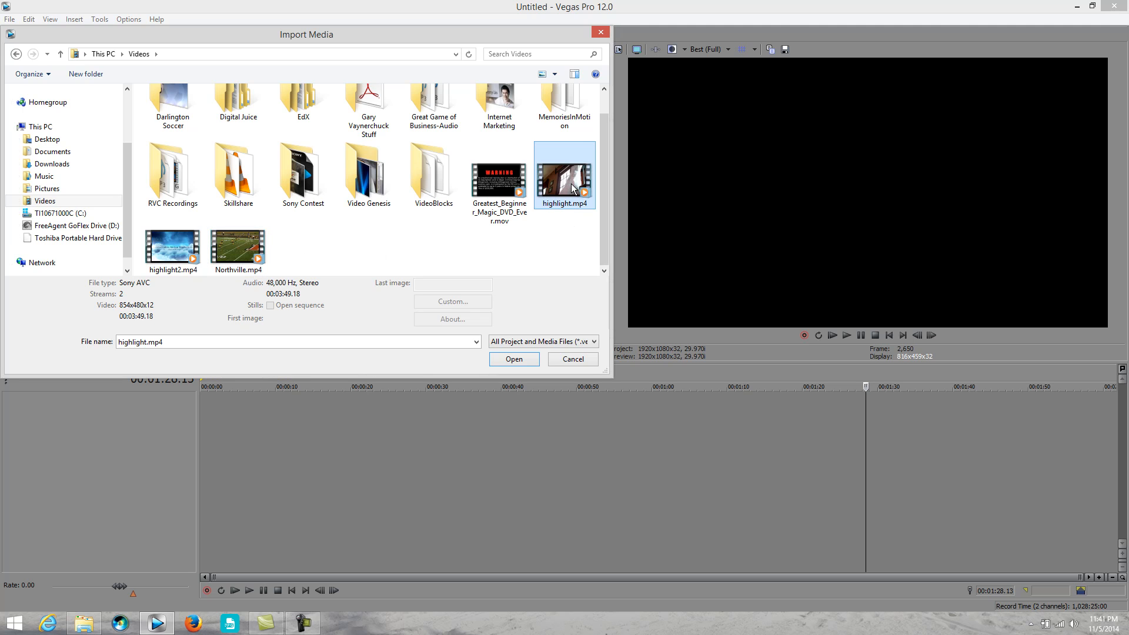
left_click(176, 248)
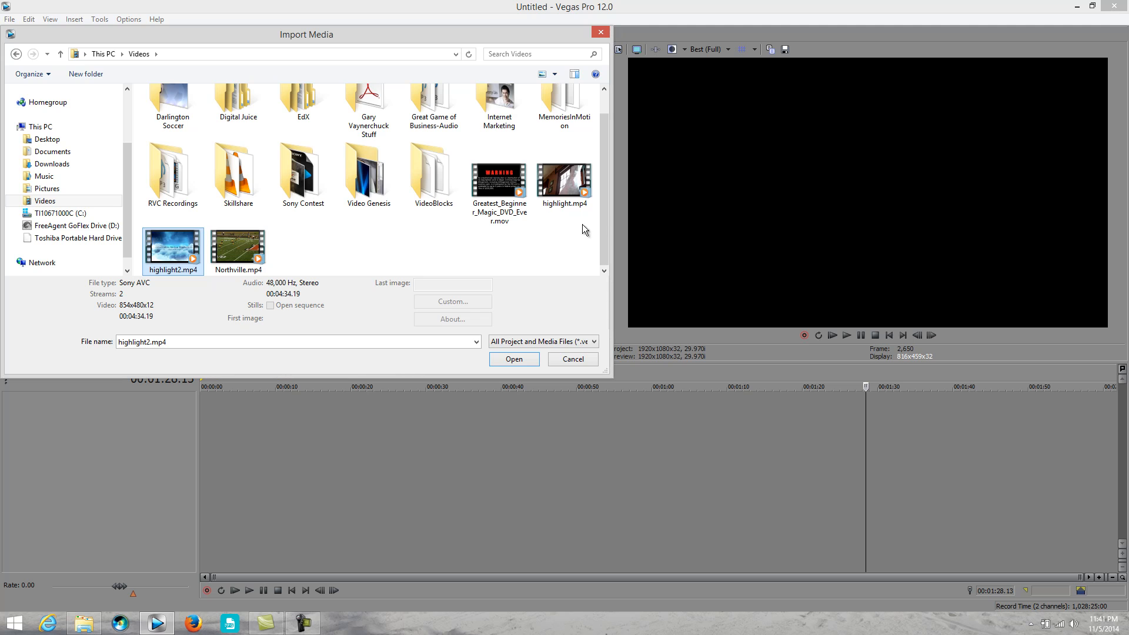
left_click_drag(602, 216, 602, 177)
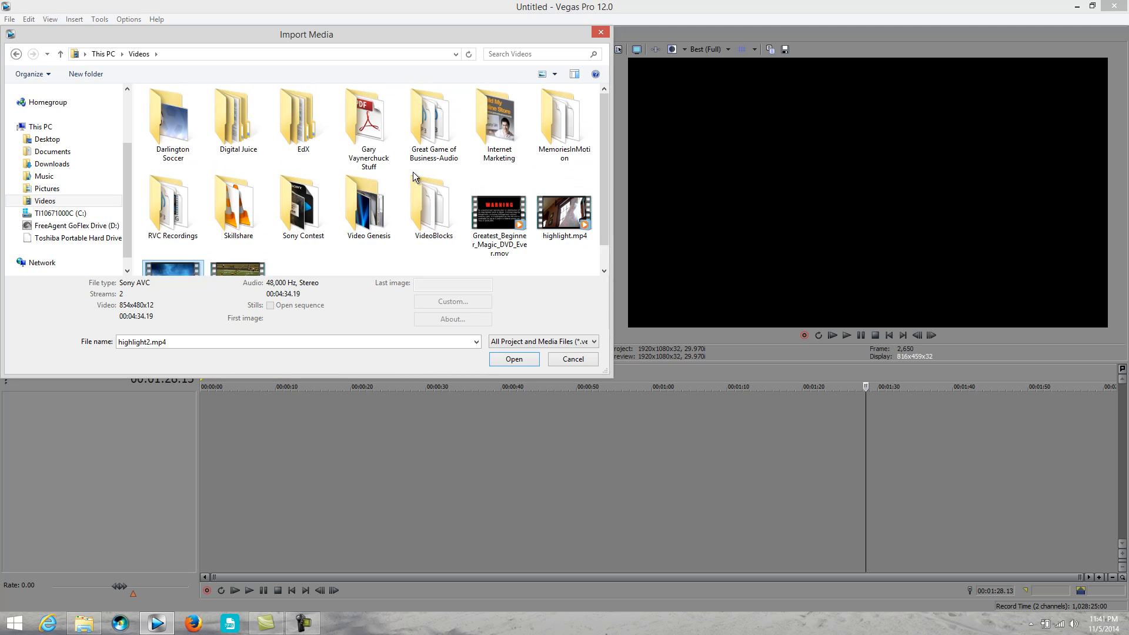
double_click(302, 206)
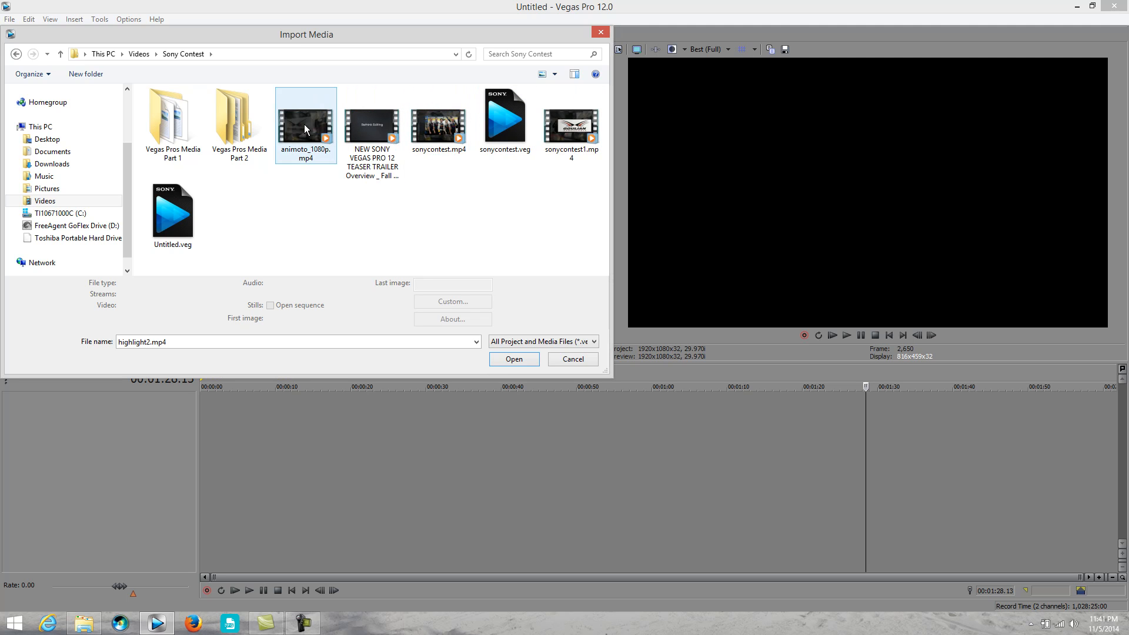
left_click(305, 125)
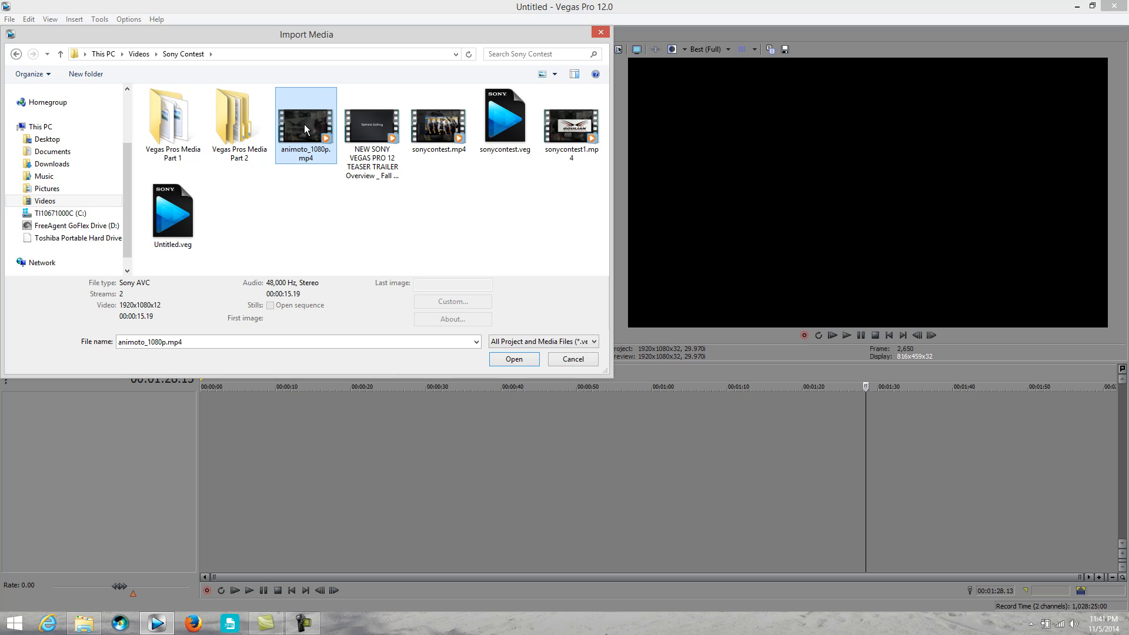
left_click(514, 359)
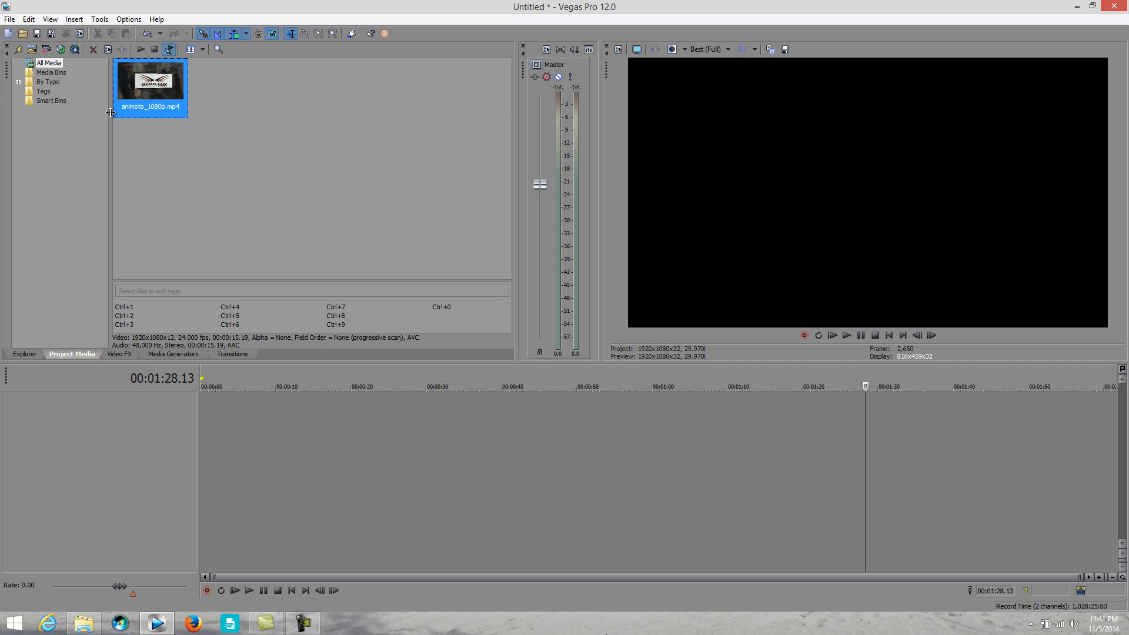
Place animoto_1080p.mp4 at the start of the timeline and match the project video settings to the media.
left_click_drag(159, 103, 308, 465)
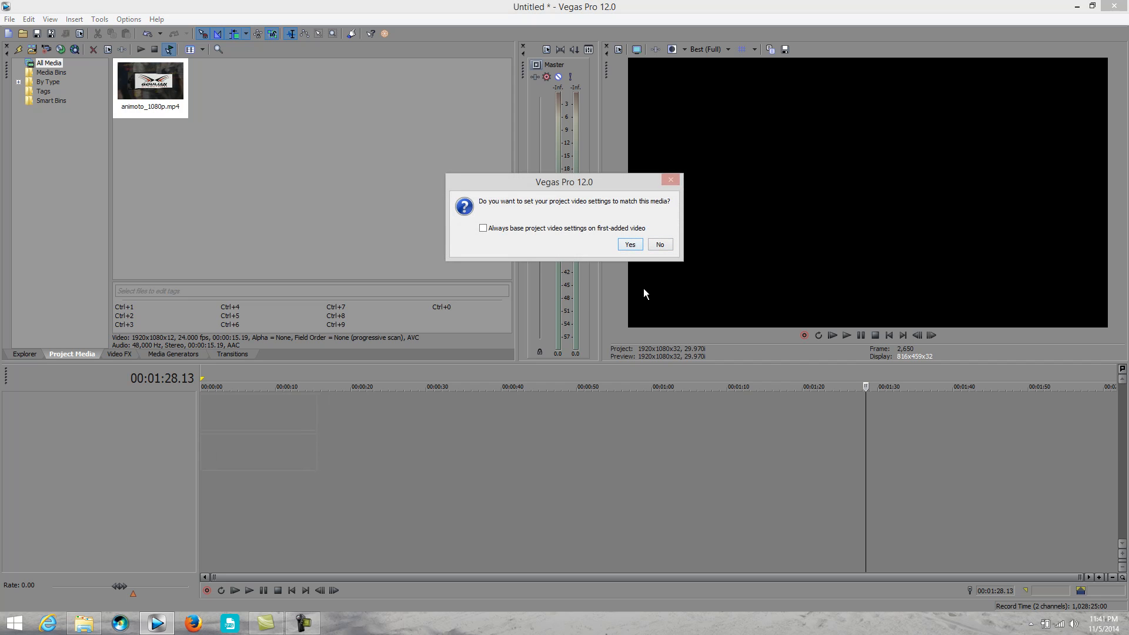
left_click(633, 245)
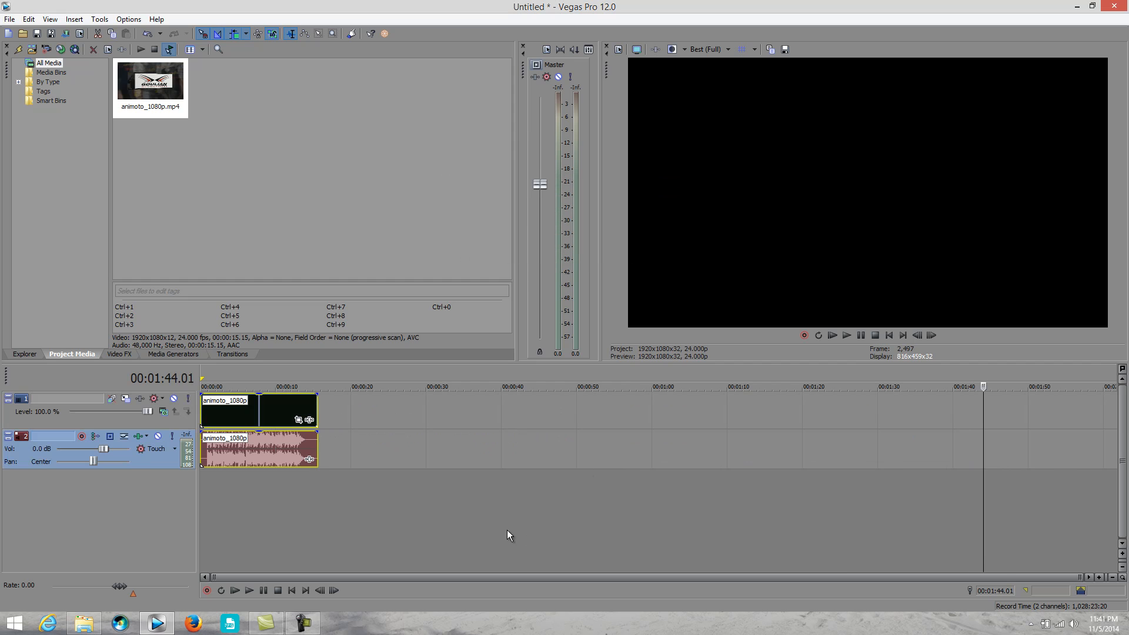
Preview the animoto_1080p clip from the beginning of the timeline for a few seconds, and stop playback.
left_click(293, 591)
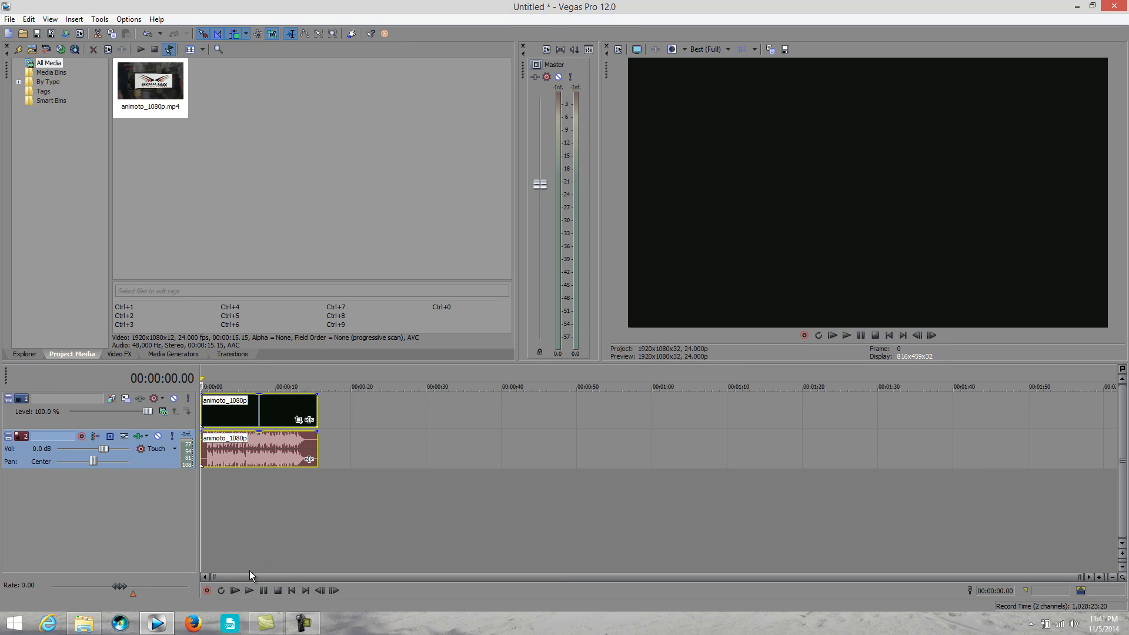
left_click(249, 590)
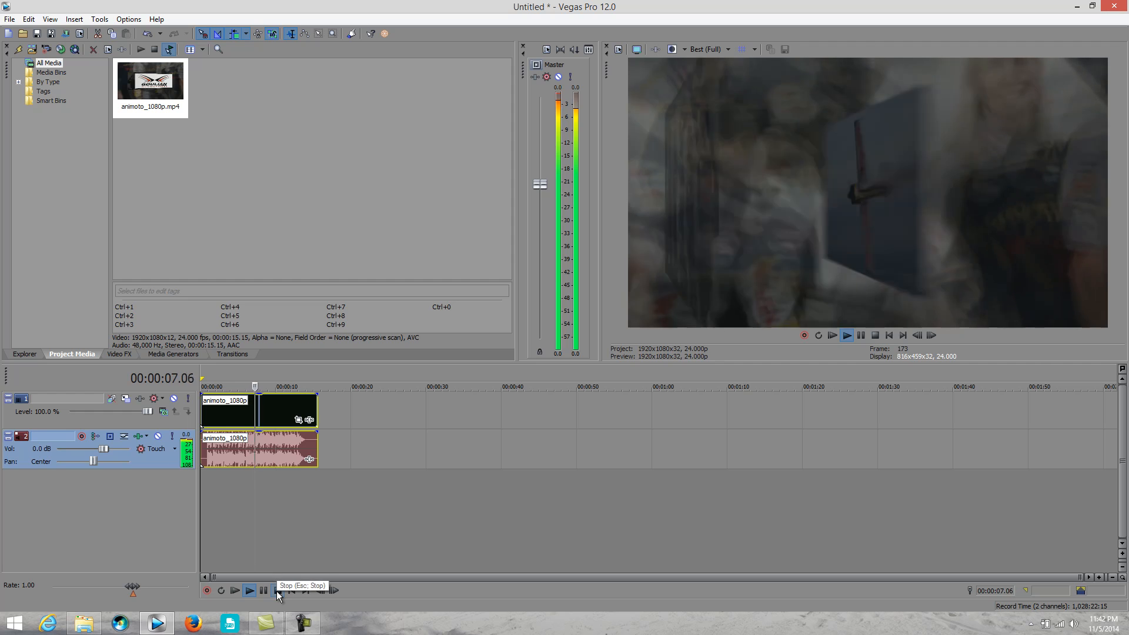
left_click(277, 590)
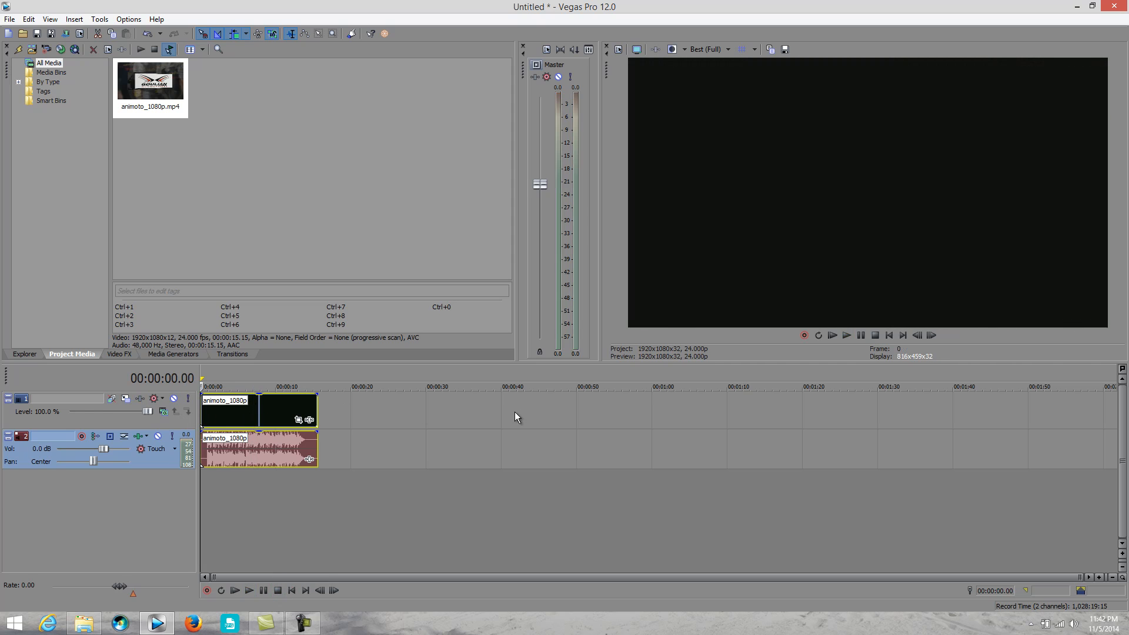
Add the All Videos filter package, with Levels, Color Corrector and Sharpen, to the effects of video track 1.
left_click(141, 401)
left_click(141, 401)
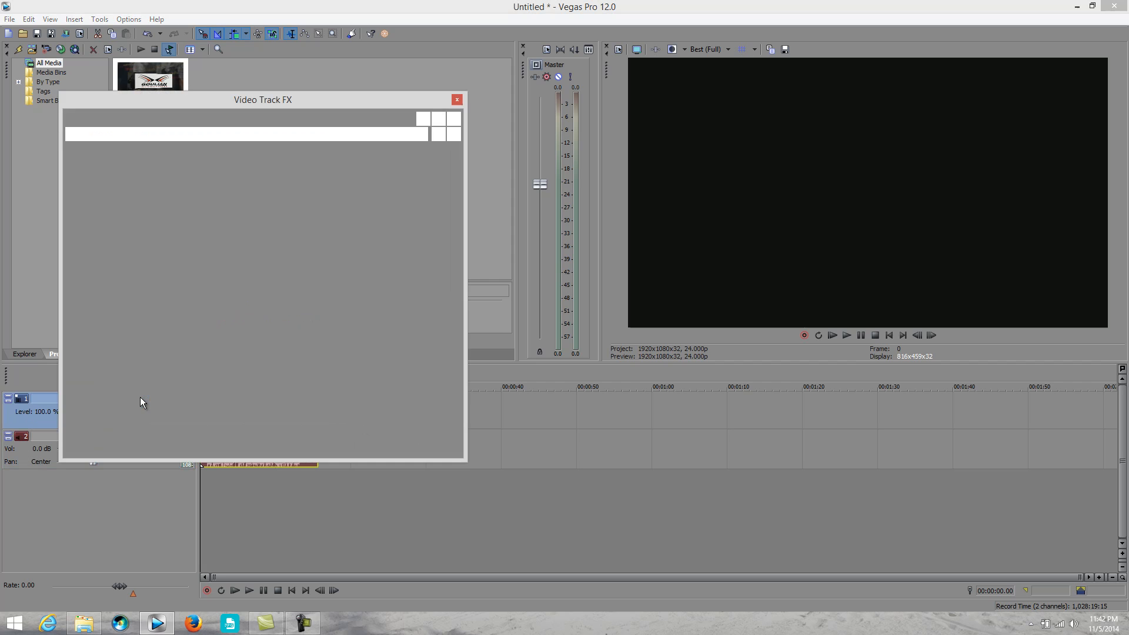
left_click(419, 247)
left_click(804, 245)
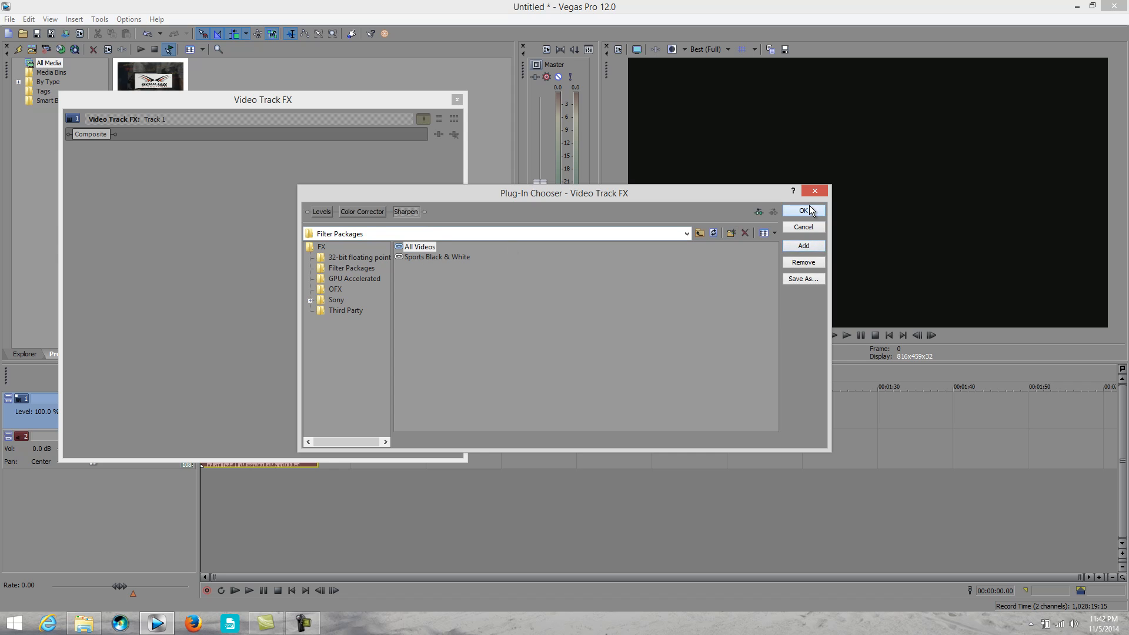
left_click(803, 211)
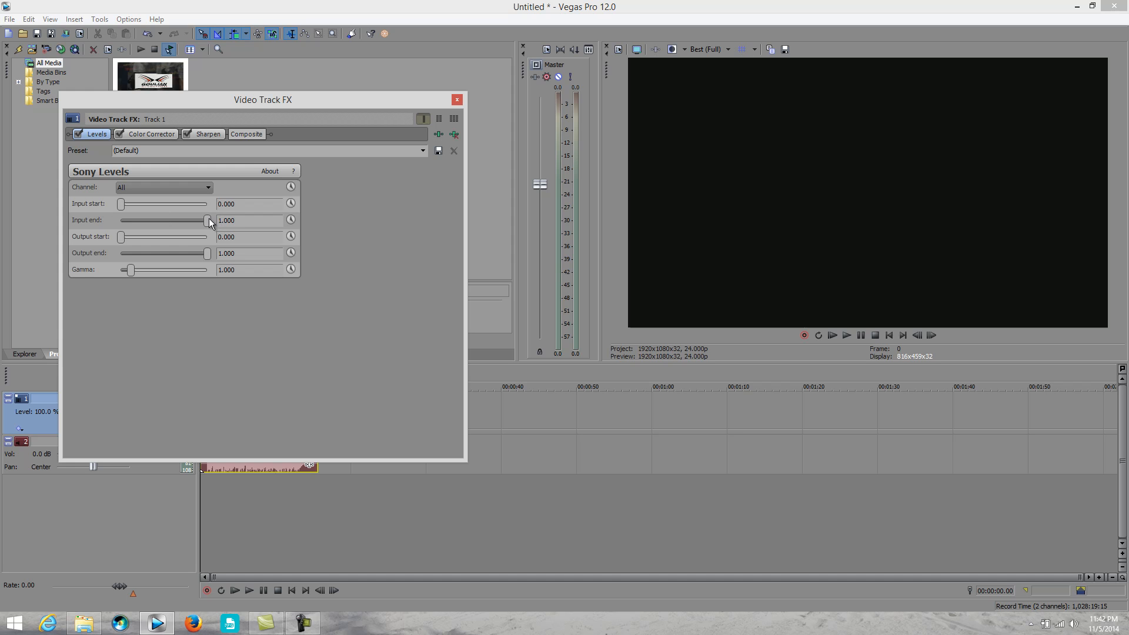
With the team photo frame at 00:00:06.12 in preview, set the Levels input end to 0.850 and raise the input start slightly.
left_click(248, 535)
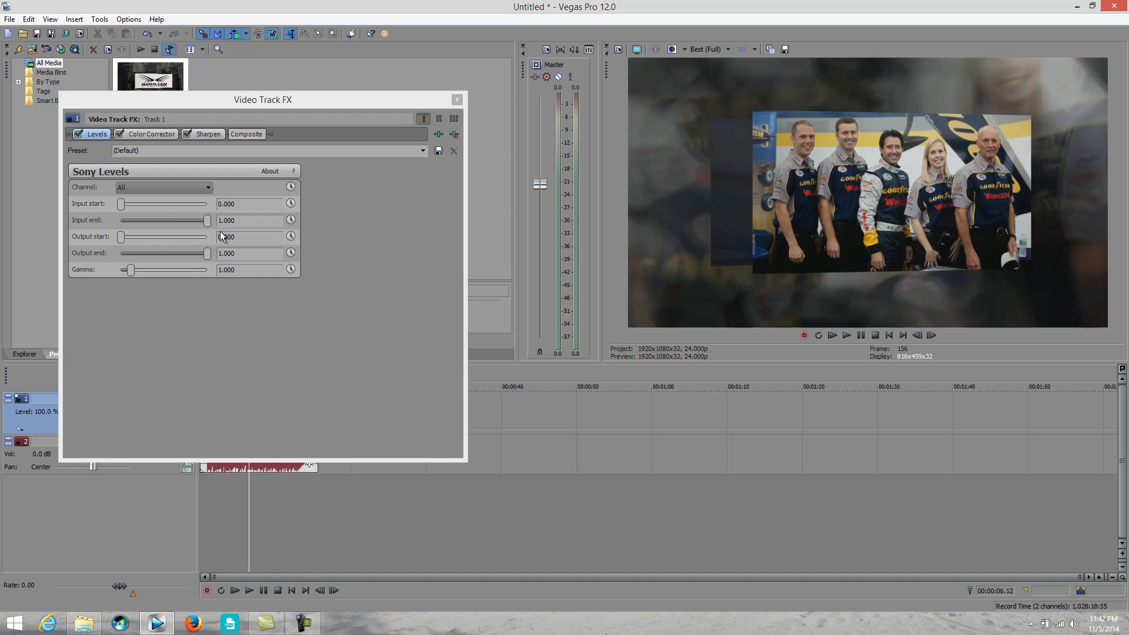
mouse_move(209, 221)
left_mouse_down()
mouse_move(167, 225)
mouse_move(195, 228)
left_mouse_up()
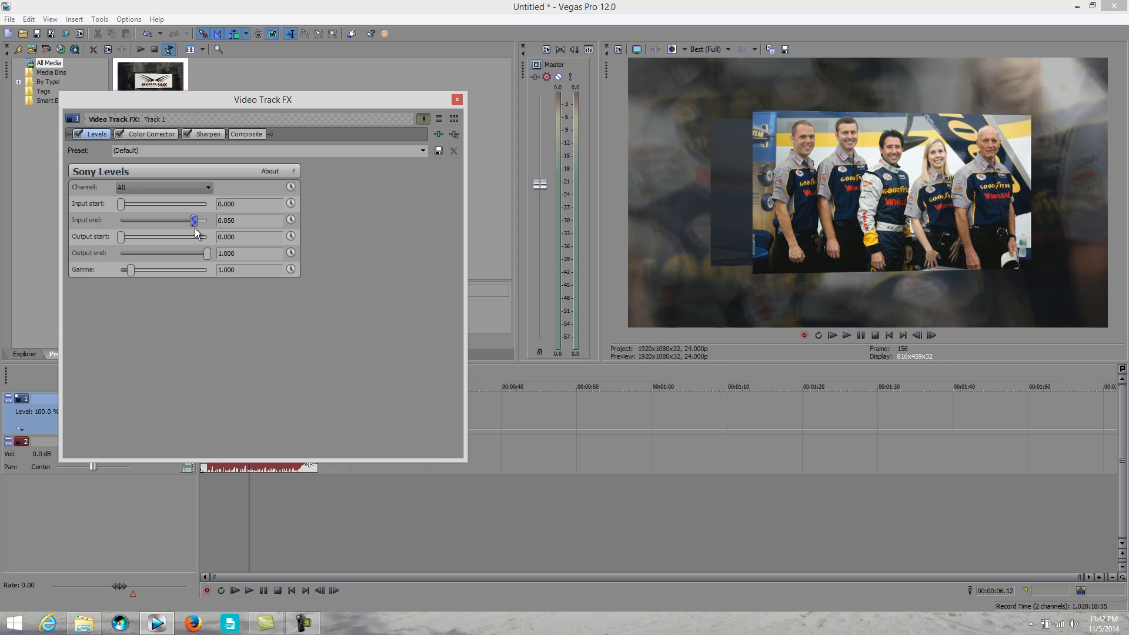
left_click_drag(125, 202, 127, 204)
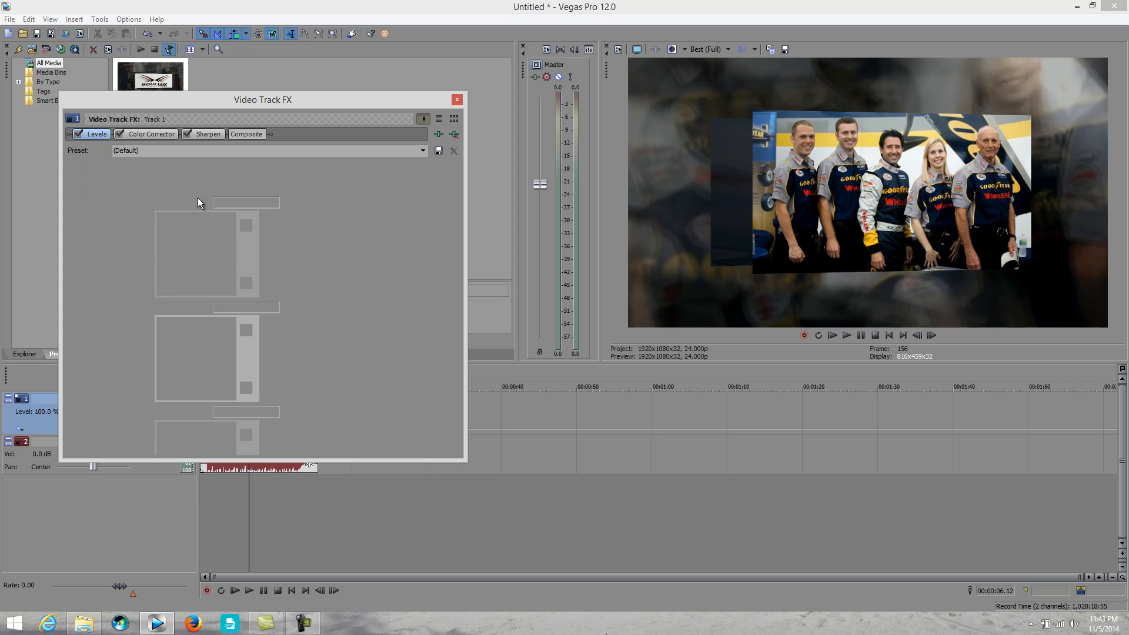
In the track's Color Corrector, nudge the High wheel point slightly and shift the Mid wheel toward yellow-red, closing the track effects.
left_click(145, 137)
left_click(136, 169)
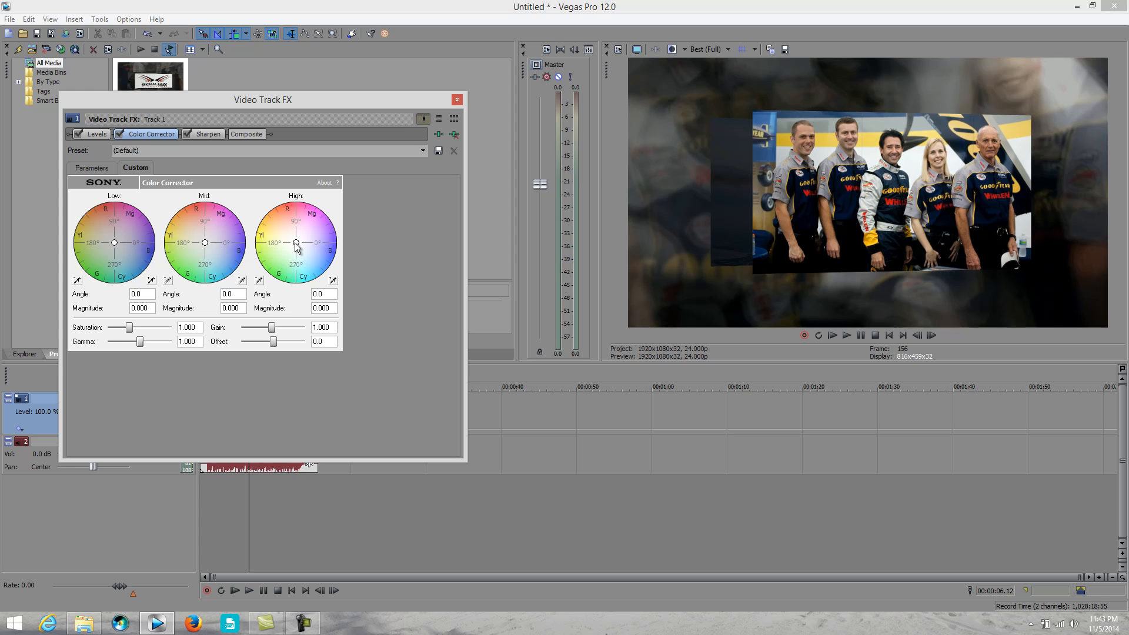
left_click_drag(296, 243, 295, 242)
left_click_drag(206, 242, 198, 236)
left_click_drag(198, 236, 200, 237)
left_click(457, 100)
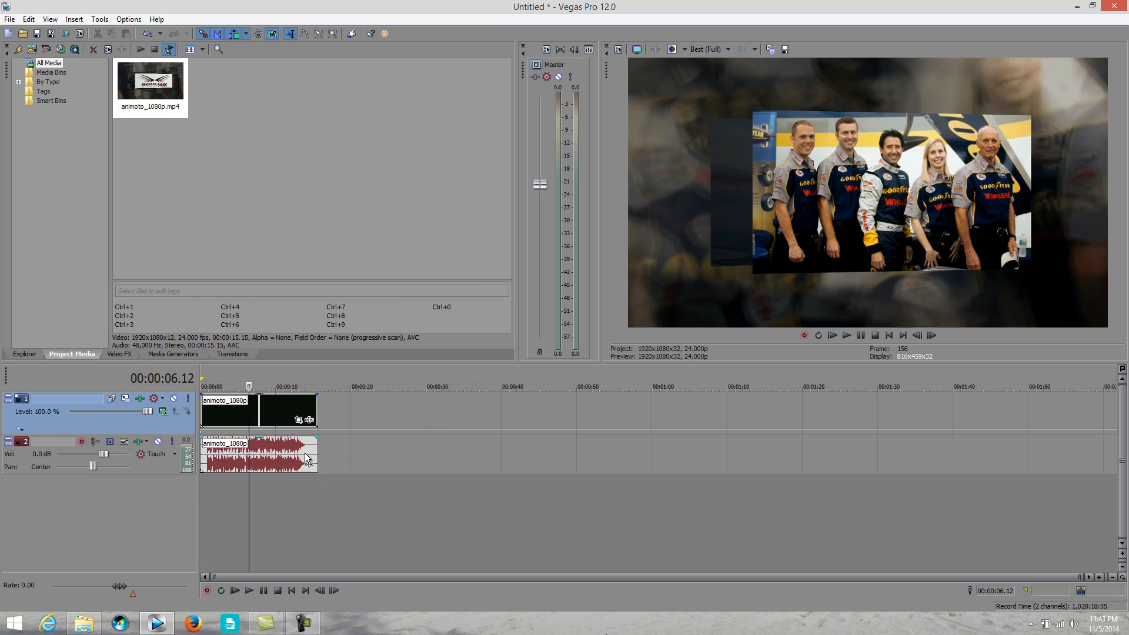
Insert MemoriesOpening2013.mp4 from the MemoriesInMotion folder at the start of the timeline, ahead of the animoto_1080p clip.
double_click(283, 413)
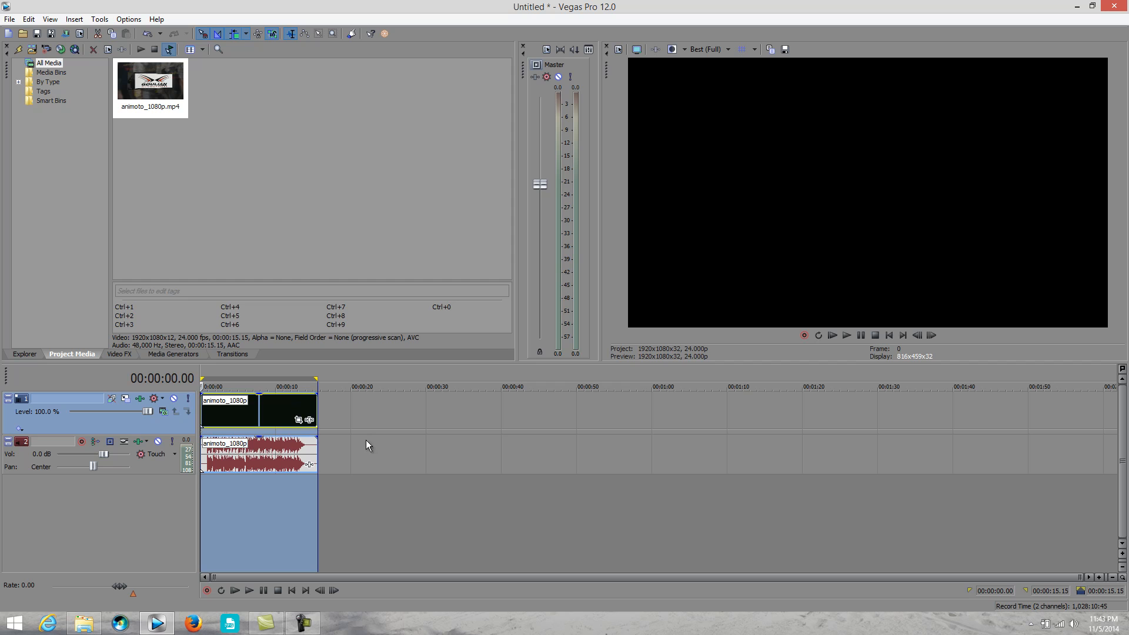
left_click(281, 413)
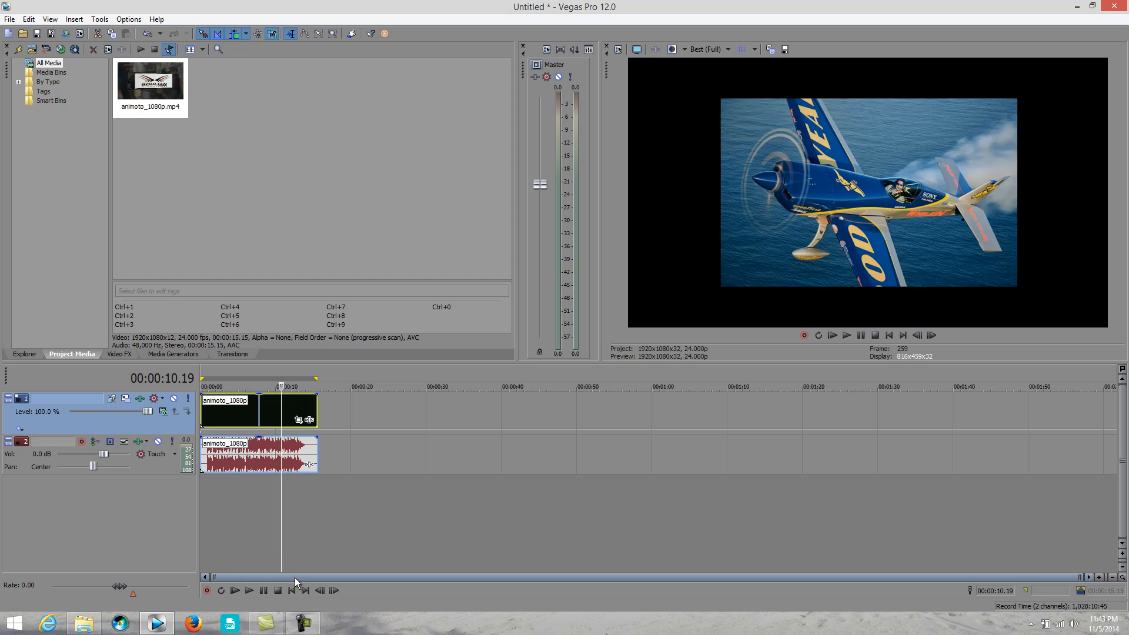
left_click(28, 355)
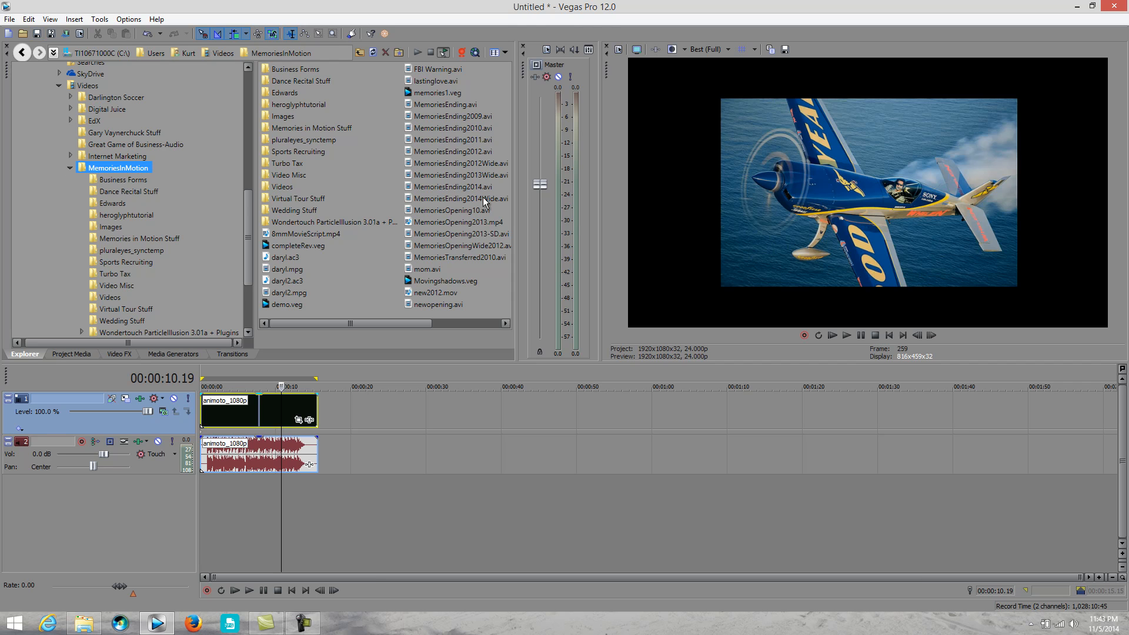
left_click(479, 226)
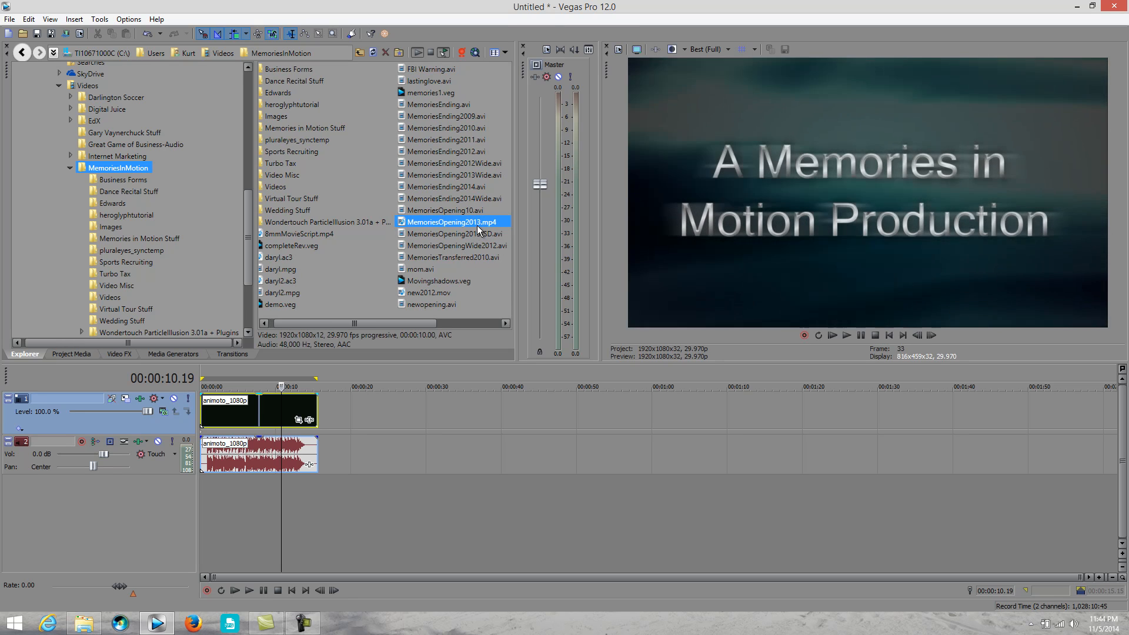
left_click_drag(477, 225, 202, 423)
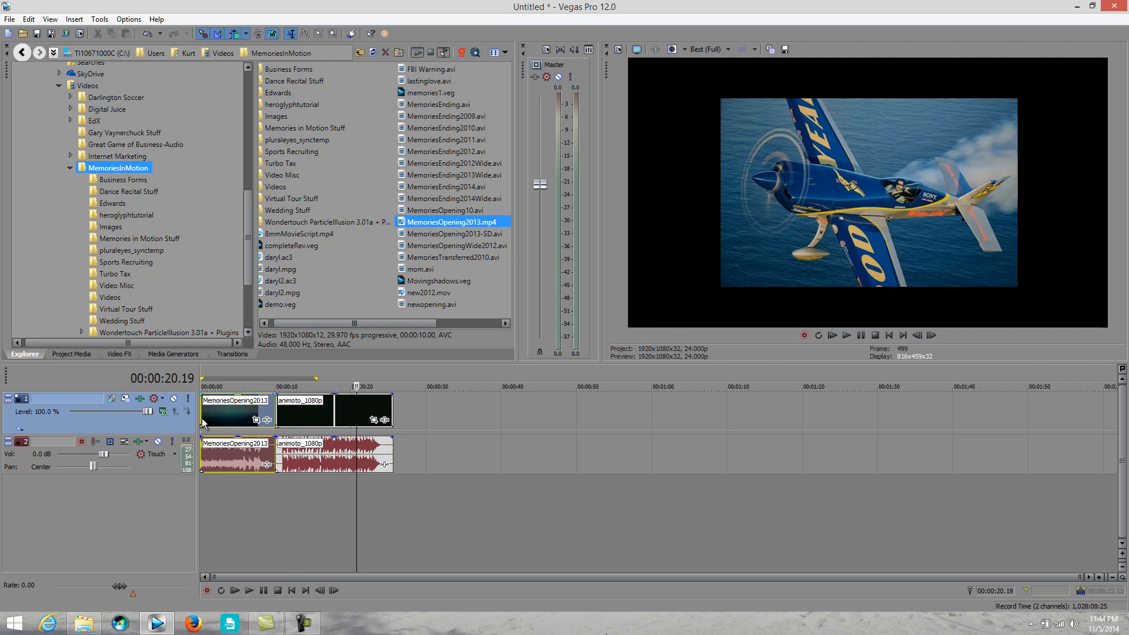
Add MemoriesEnding2014Wide.avi to the timeline directly after the animoto_1080p clip.
left_click(458, 200)
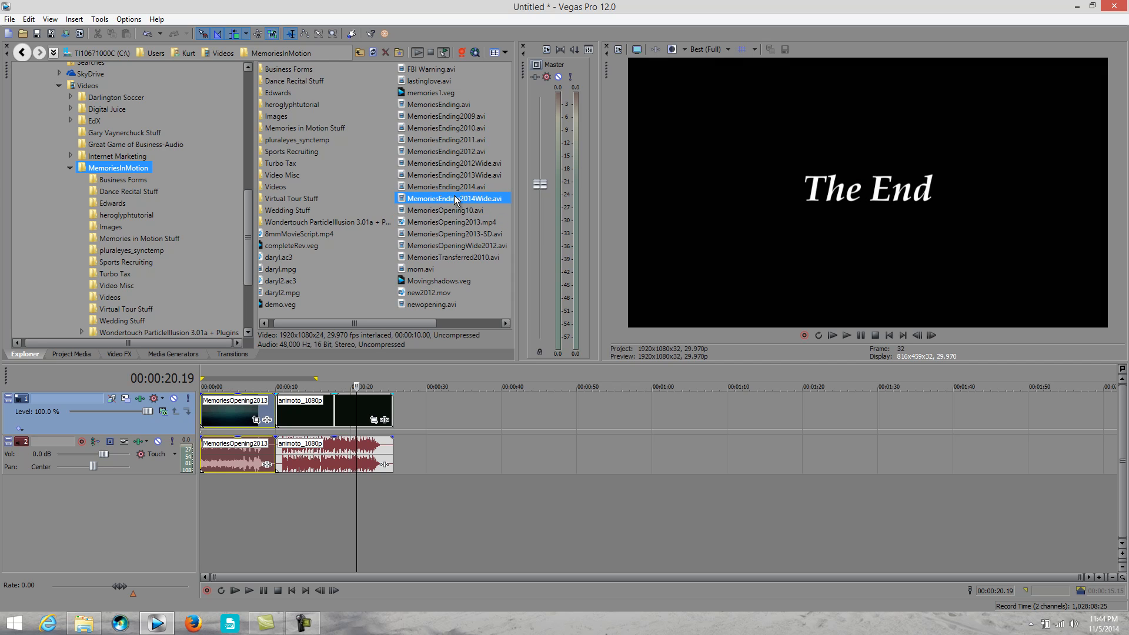
left_click_drag(413, 446, 416, 446)
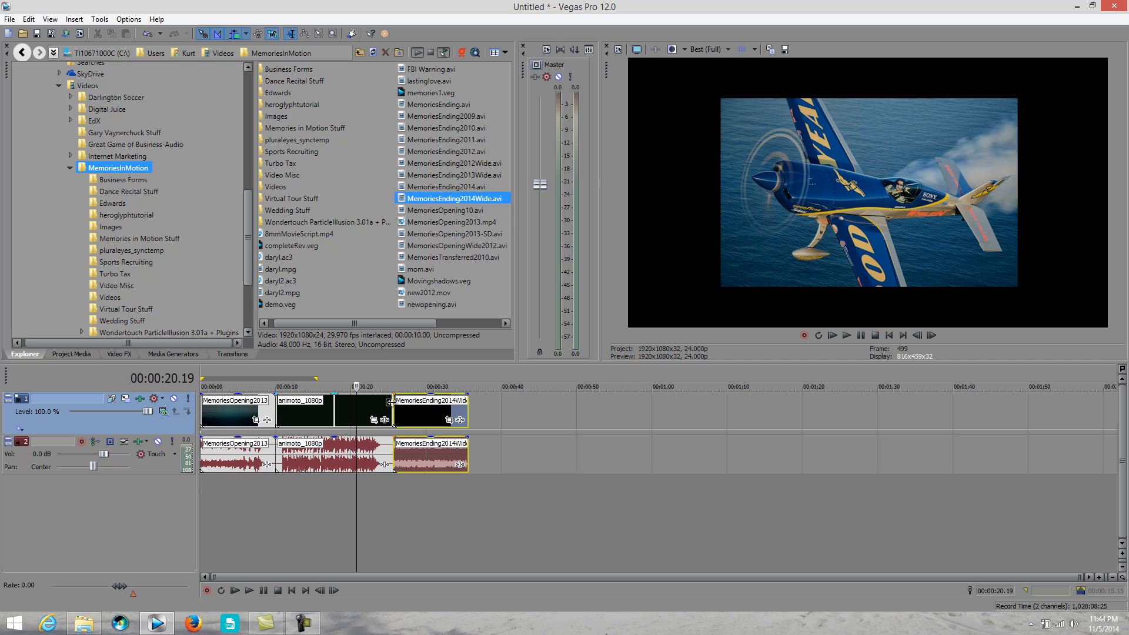
Try to adjust the end of the animoto_1080p clip where it meets MemoriesEnding2014Wide, and undo the audio edit.
left_click_drag(391, 396, 377, 393)
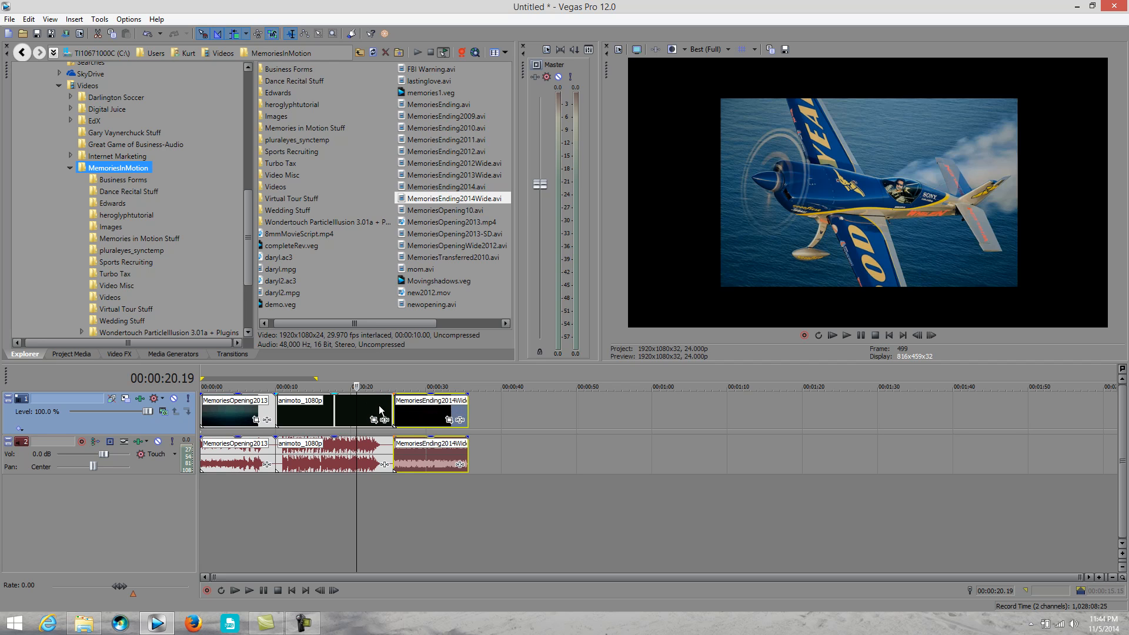
scroll(397, 447, "up", 3)
mouse_move(619, 404)
left_mouse_down()
mouse_move(630, 408)
mouse_move(620, 410)
left_mouse_up()
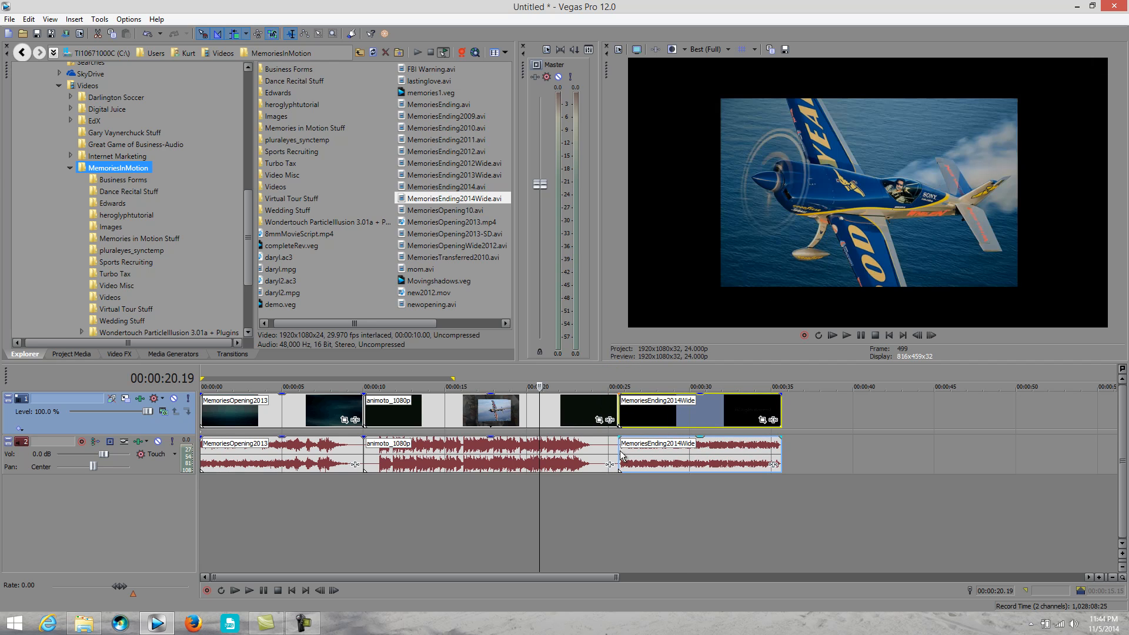
mouse_move(611, 452)
left_mouse_down()
mouse_move(602, 447)
mouse_move(618, 449)
left_mouse_up()
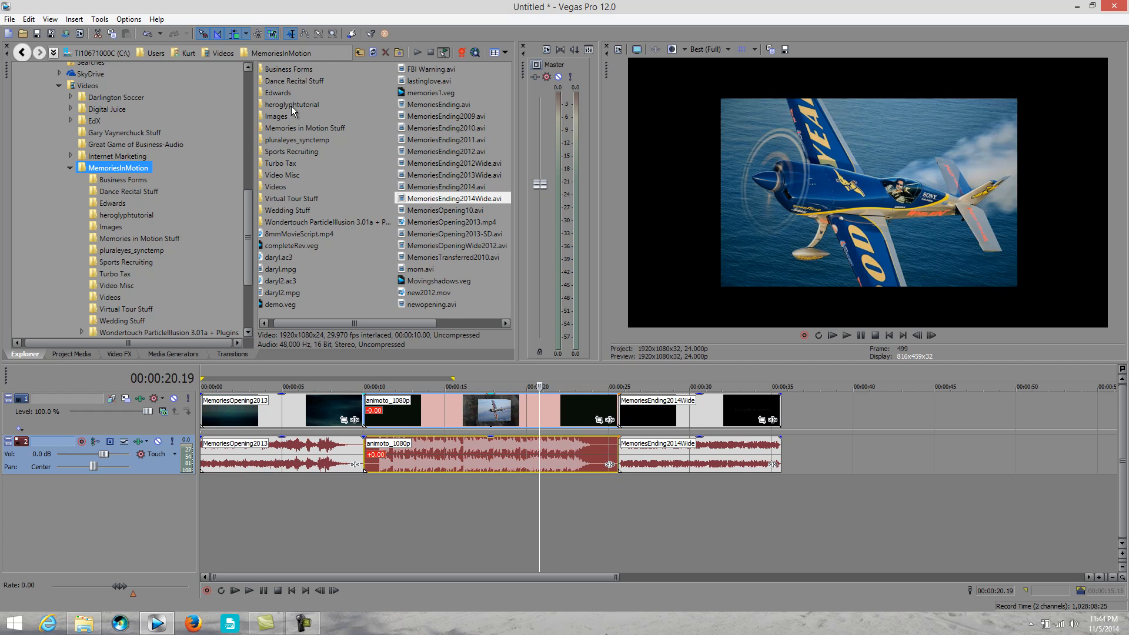
left_click(149, 34)
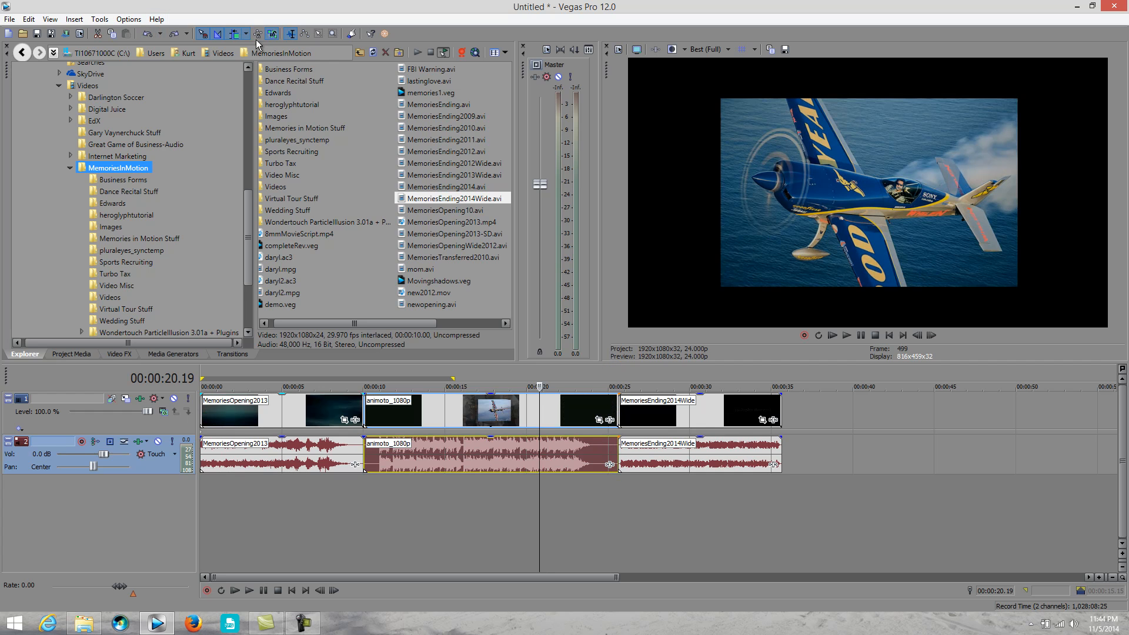
Fade out the video and audio of the animoto_1080p clip from 00:00:23.08 to its end, and change the audio fade's curve type.
left_click(613, 412)
left_click_drag(613, 413, 613, 414)
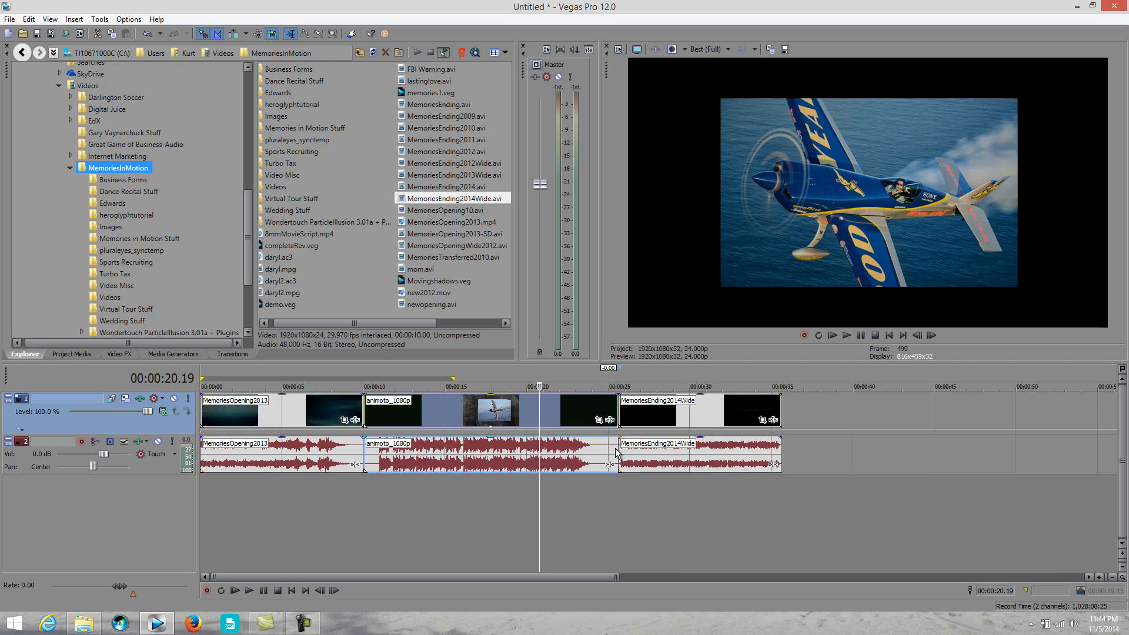
left_click(615, 453)
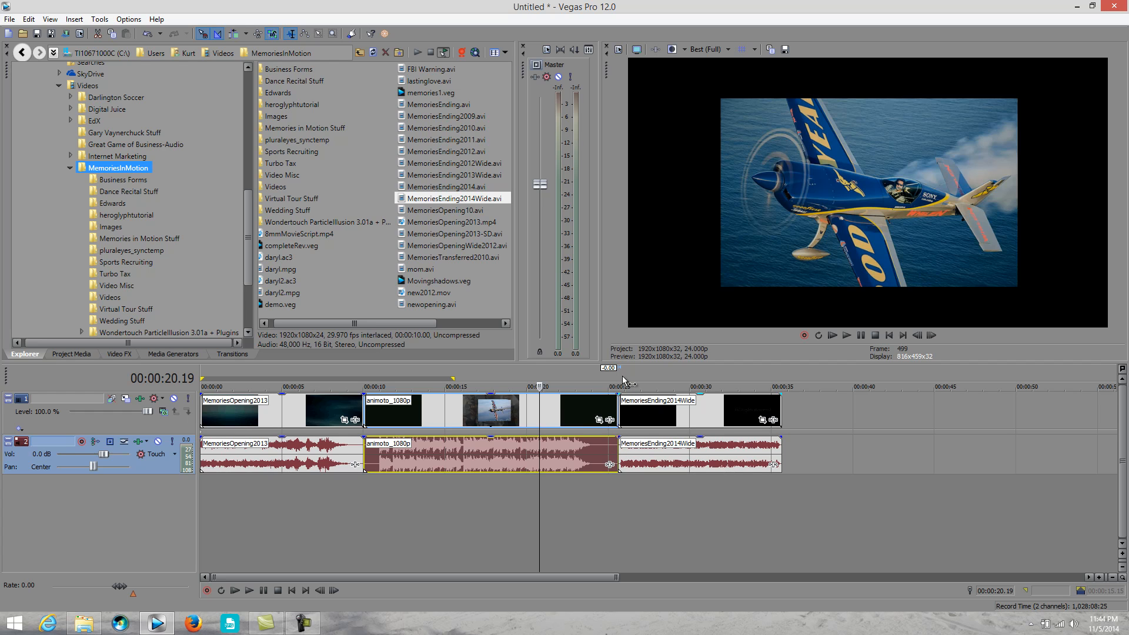
left_click_drag(616, 393, 582, 392)
left_click(581, 448)
left_click_drag(618, 435, 584, 434)
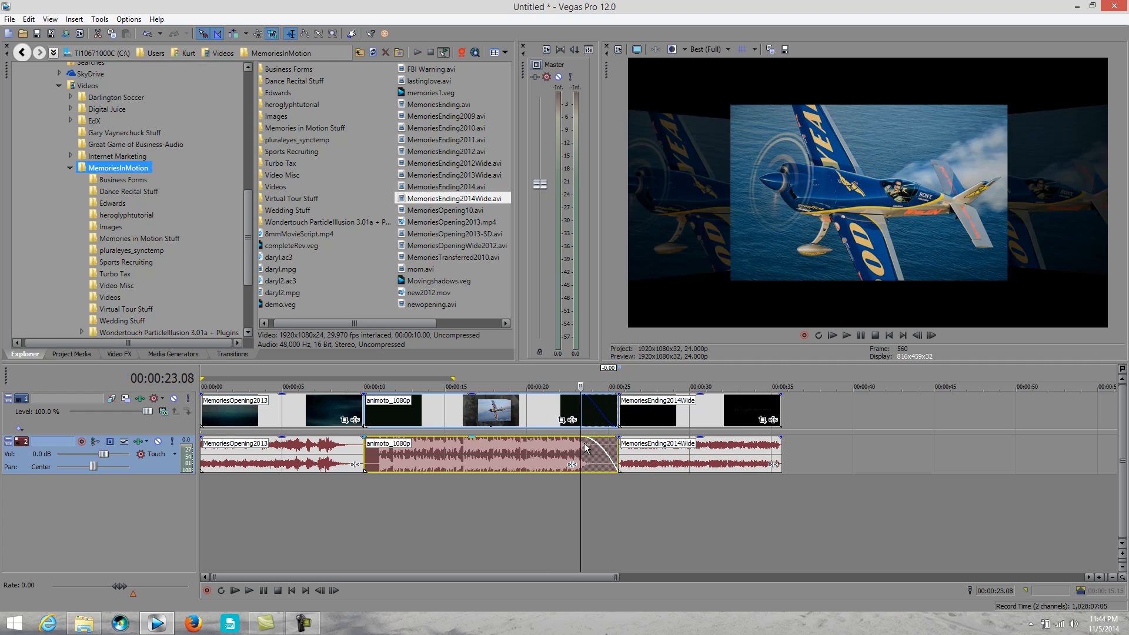
right_click(584, 435)
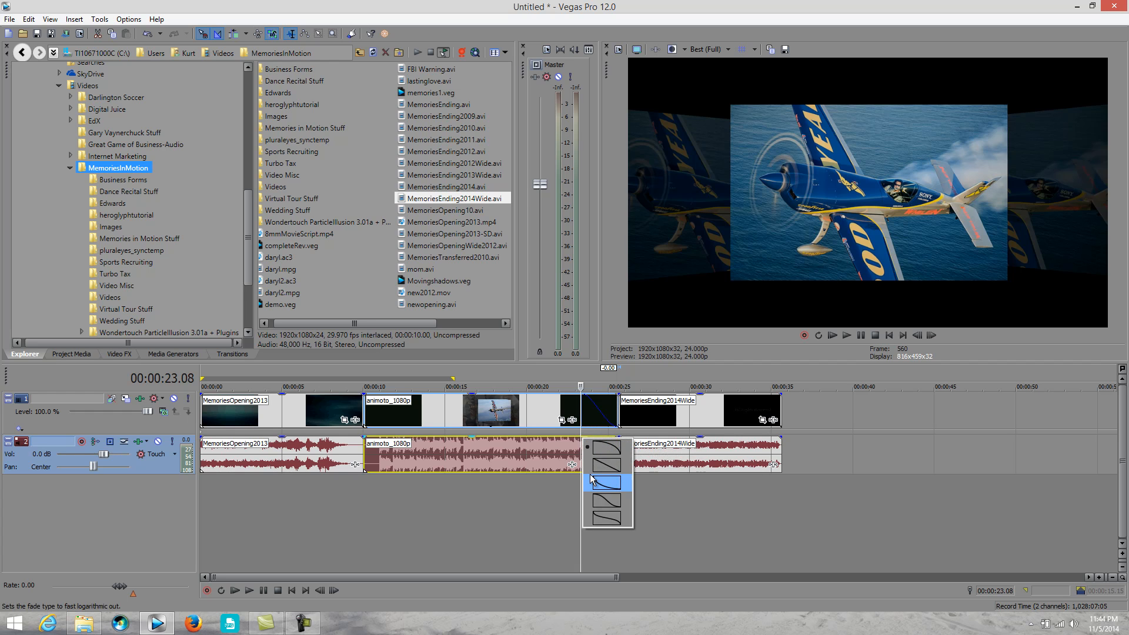
left_click(581, 487)
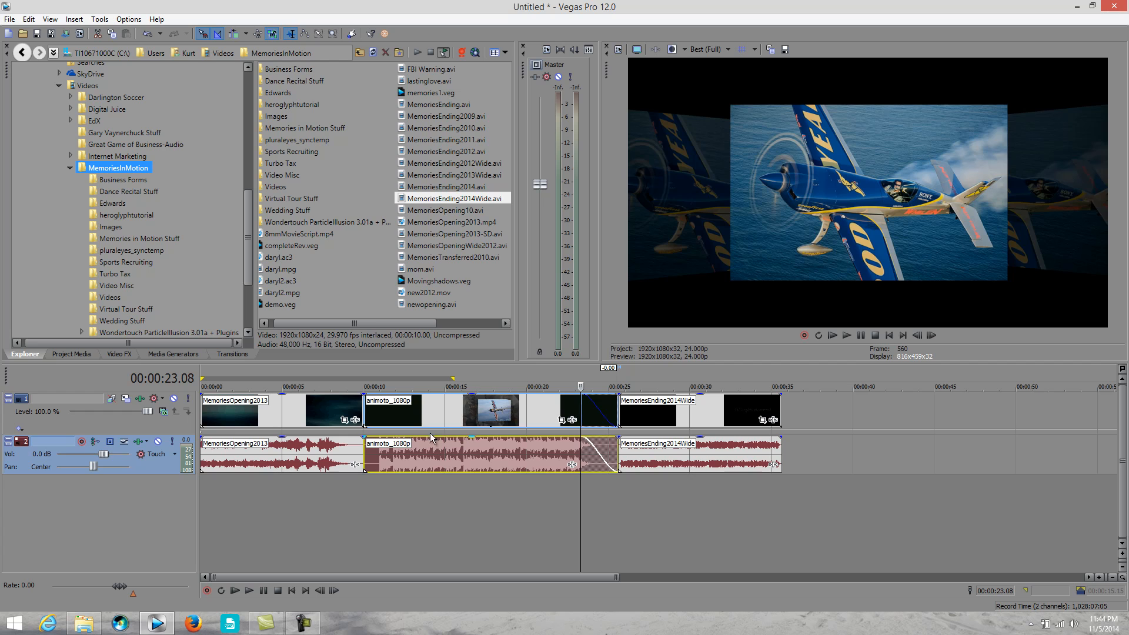
Add a fade-in of about 00:00:01.02 to both the video and audio at the start of the animoto_1080p clip.
left_click_drag(364, 395, 381, 394)
left_click(380, 393)
left_click_drag(365, 439, 380, 440)
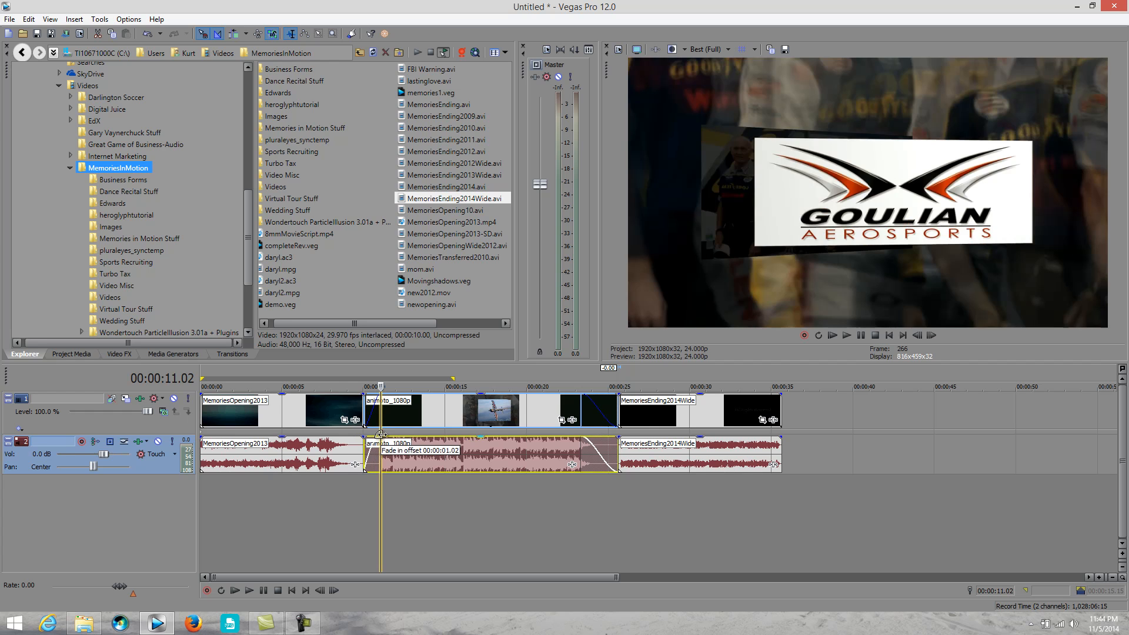
Play back the transition from MemoriesOpening2013 into the animoto_1080p clip, starting at about 00:00:08.07.
left_click(335, 485)
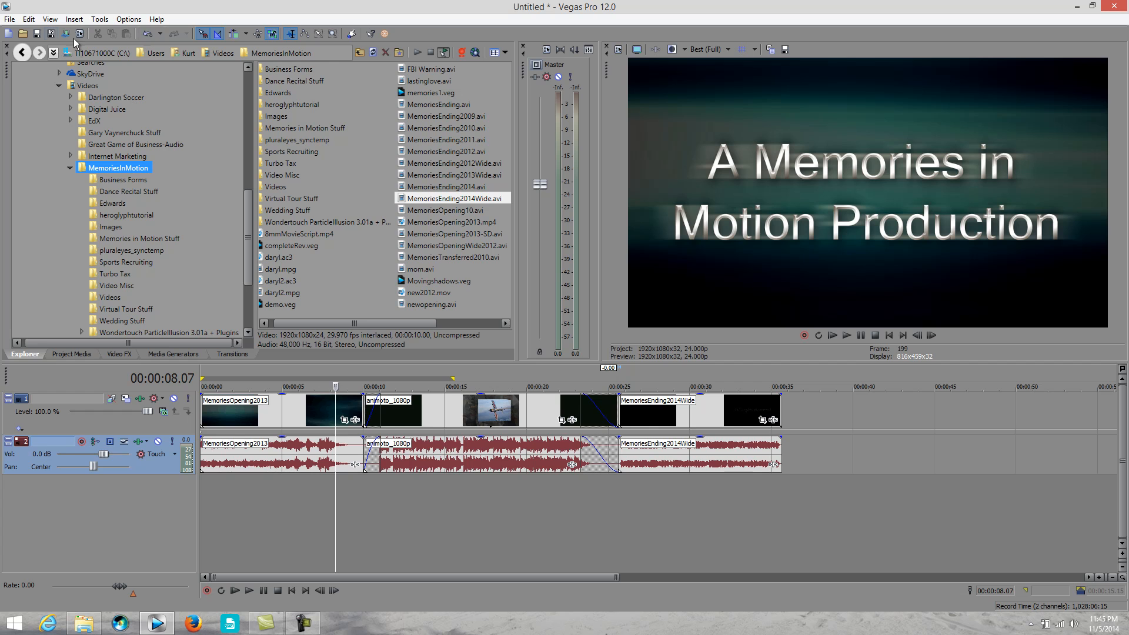
left_click(250, 590)
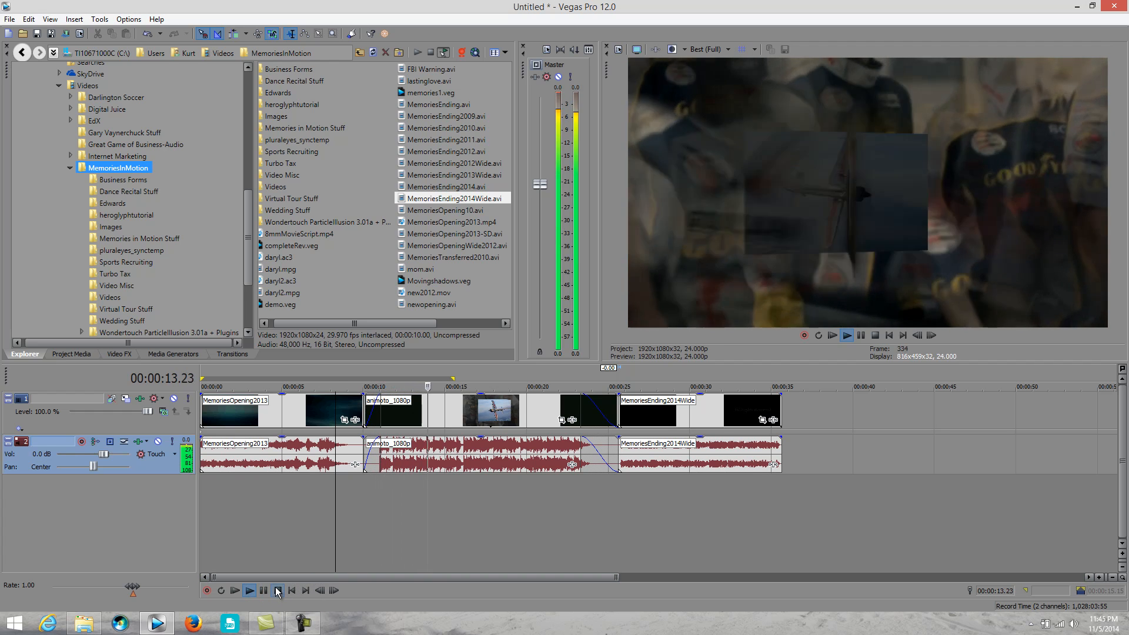
key("space")
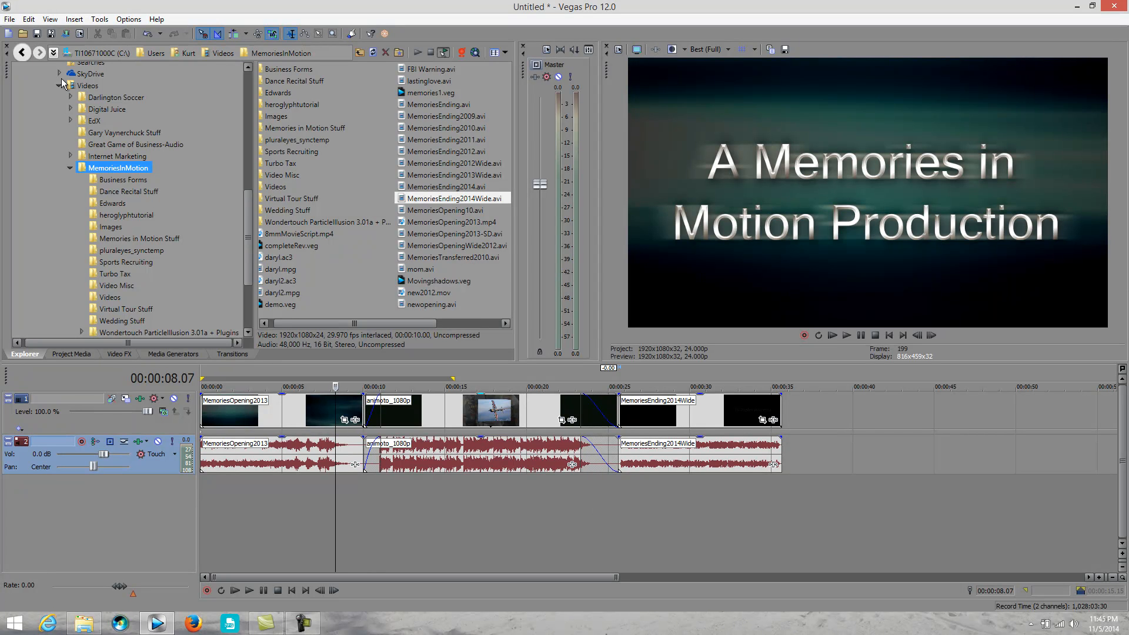
Start saving the project under a new name, choosing the Darlington Soccer\Game 1 folder on the Toshiba portable drive (F:).
left_click(11, 21)
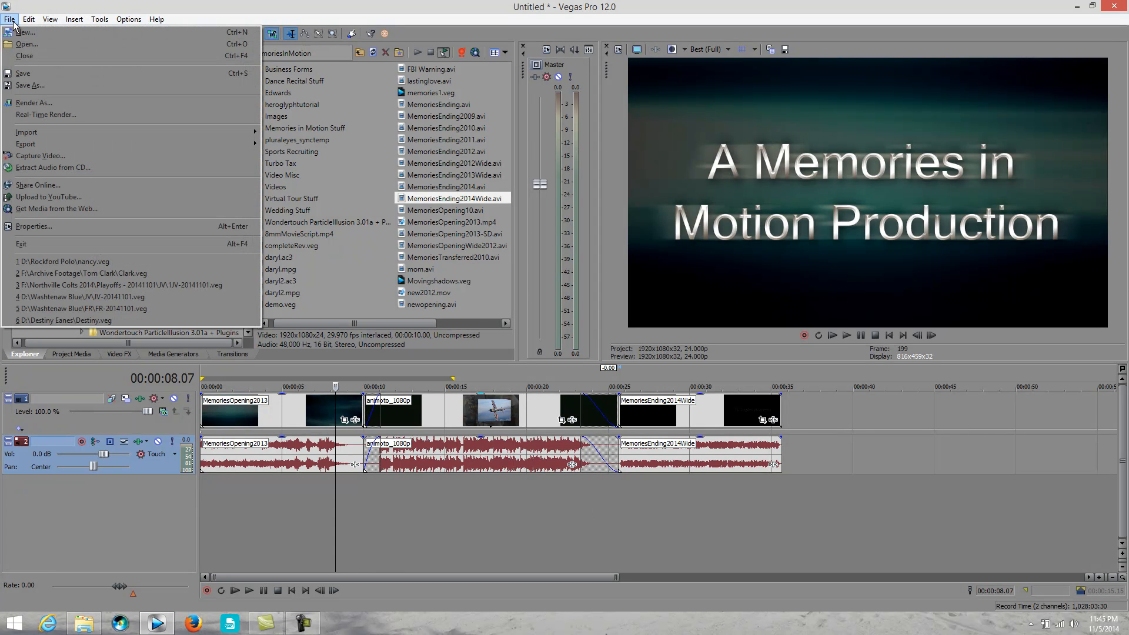
left_click(24, 87)
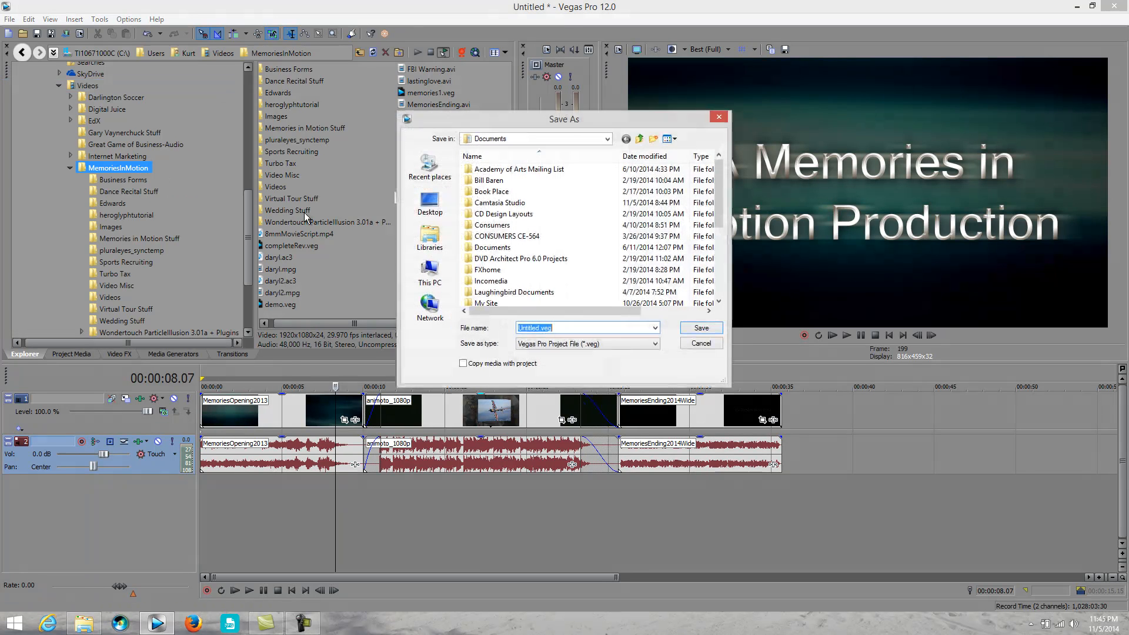
left_click(430, 272)
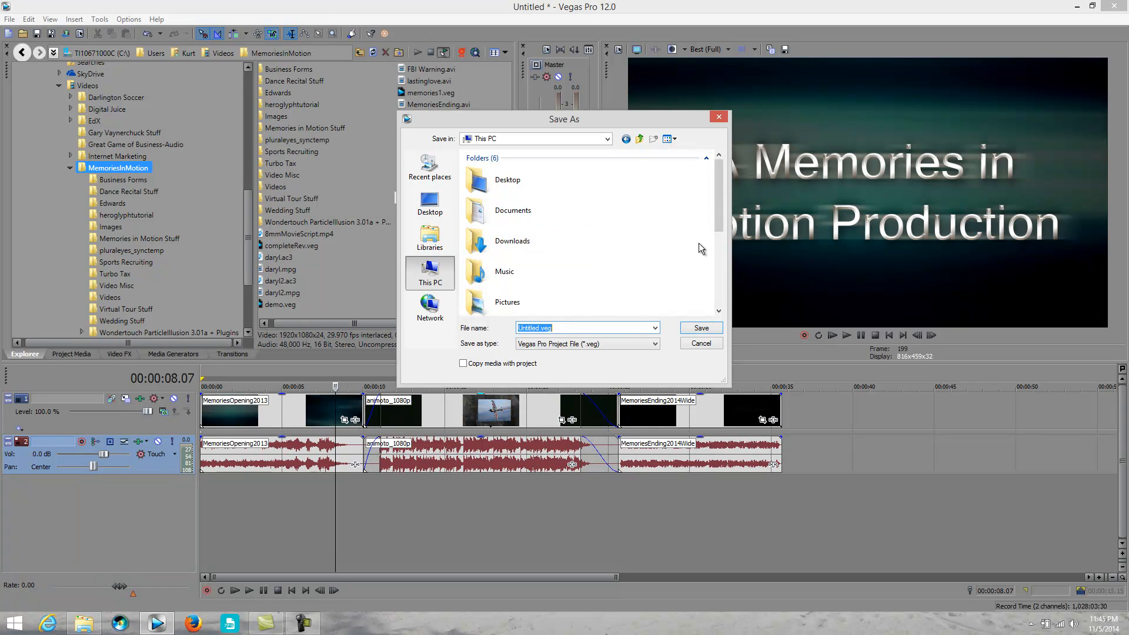
left_click_drag(721, 200, 721, 273)
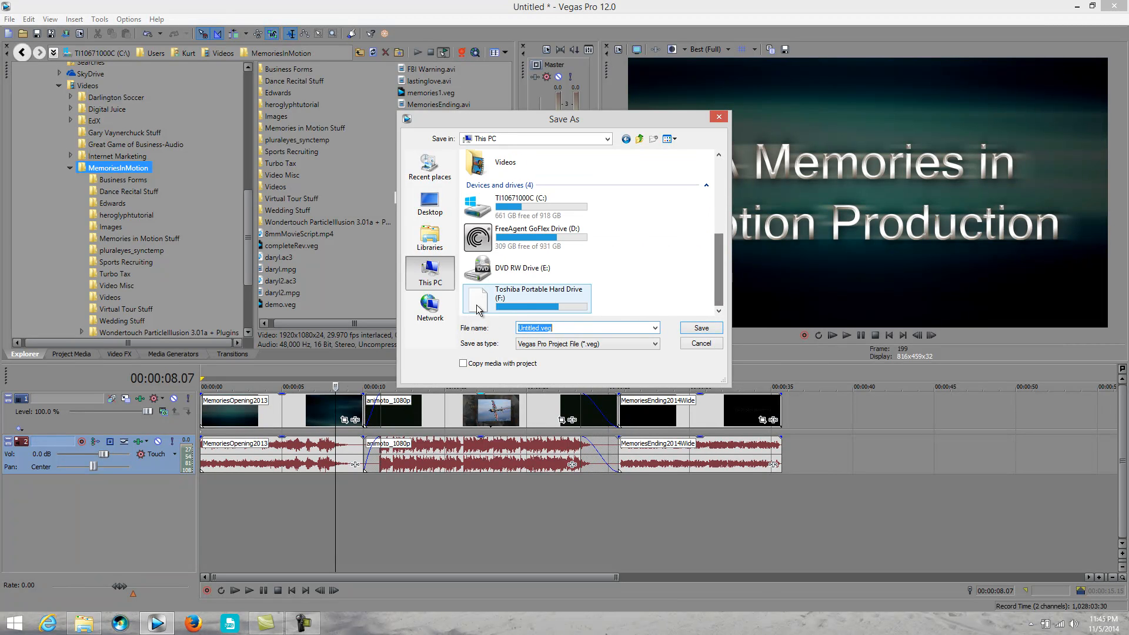
double_click(528, 301)
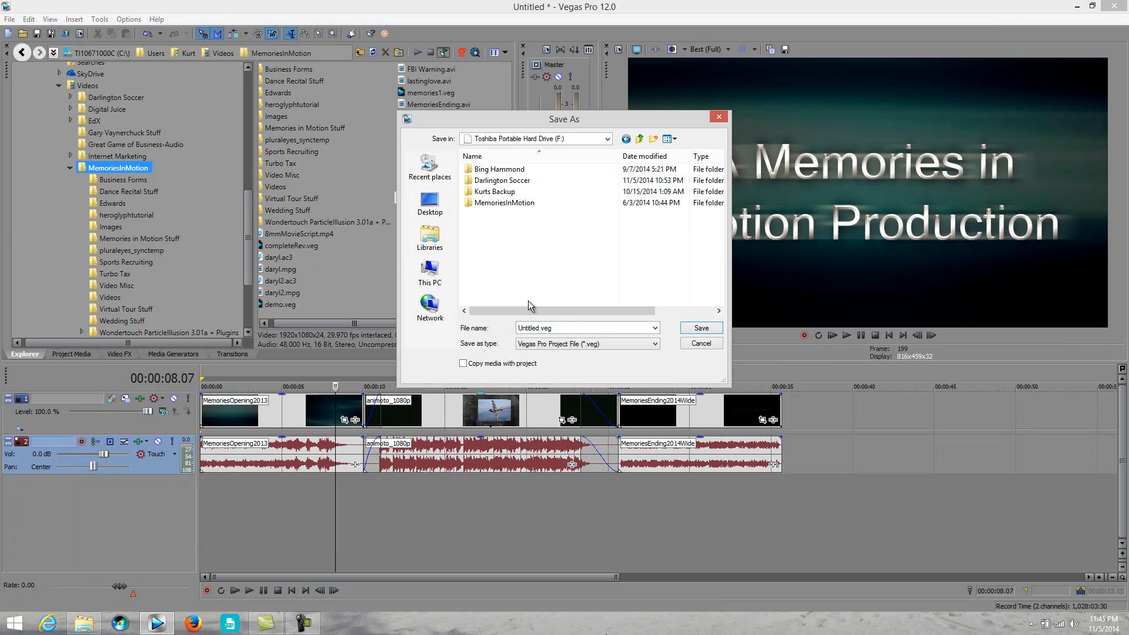
double_click(491, 181)
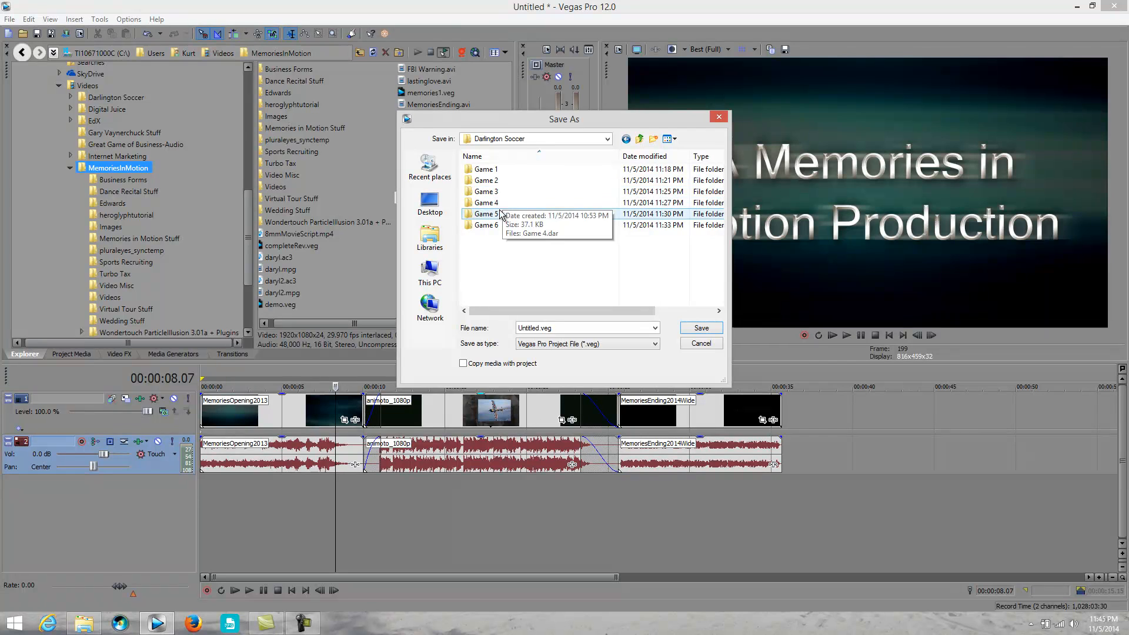
left_click(485, 169)
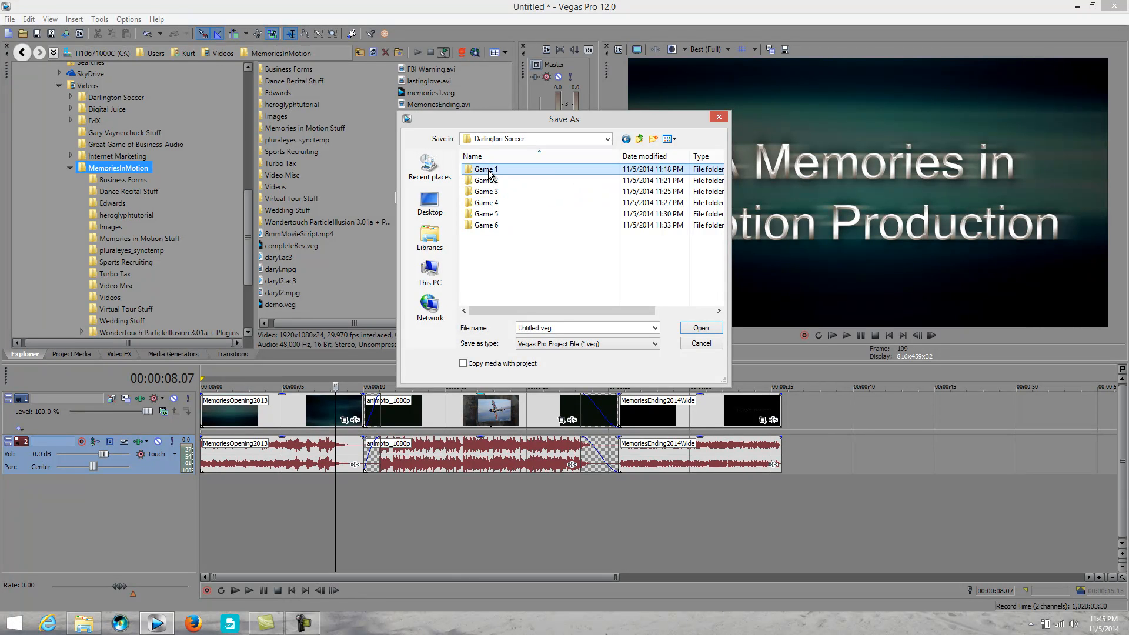
double_click(487, 171)
Name the project file game1 and save it.
double_click(540, 331)
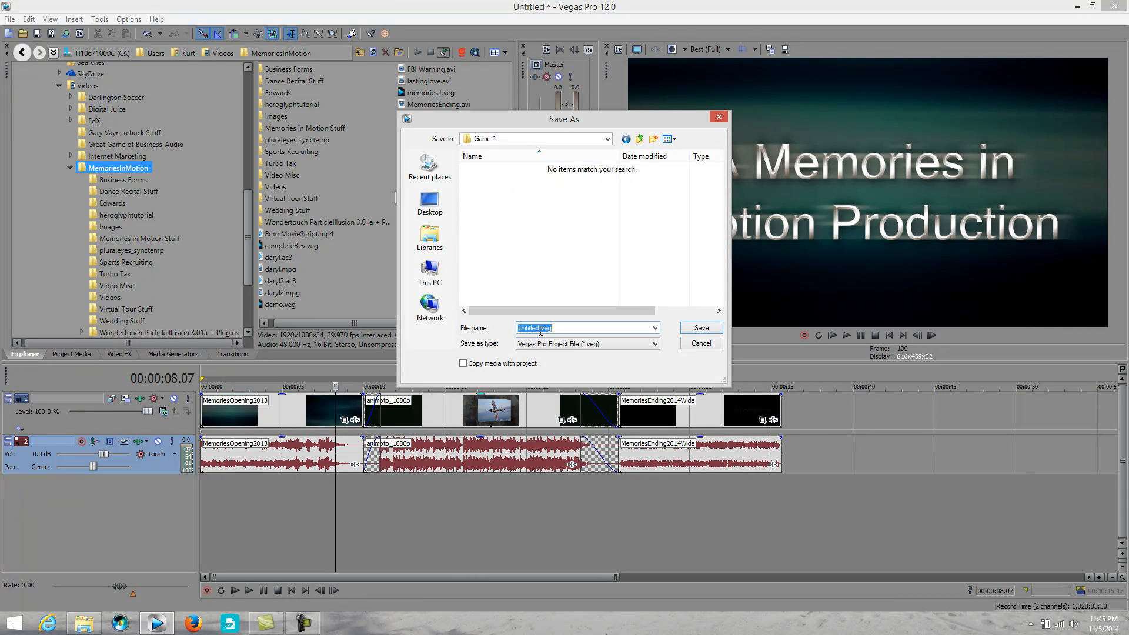
left_click_drag(540, 328, 513, 326)
type("game1")
left_click(685, 330)
left_click(699, 328)
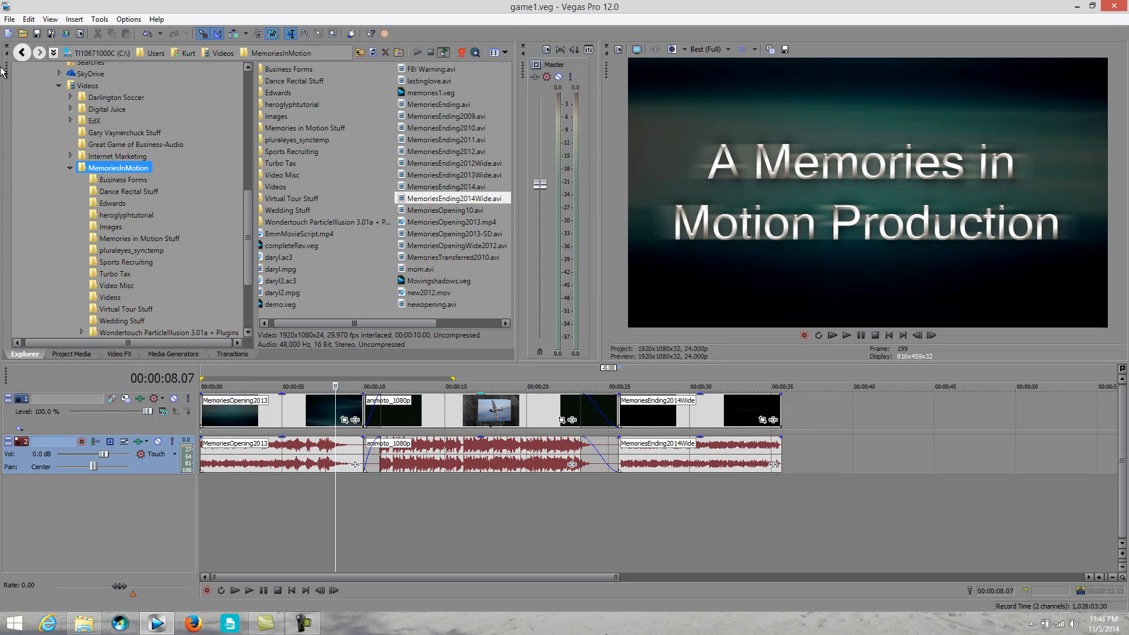
Start a render of the project and set its output folder to F:\Darlington Soccer\Game 1, keeping the file name game1.
left_click(9, 19)
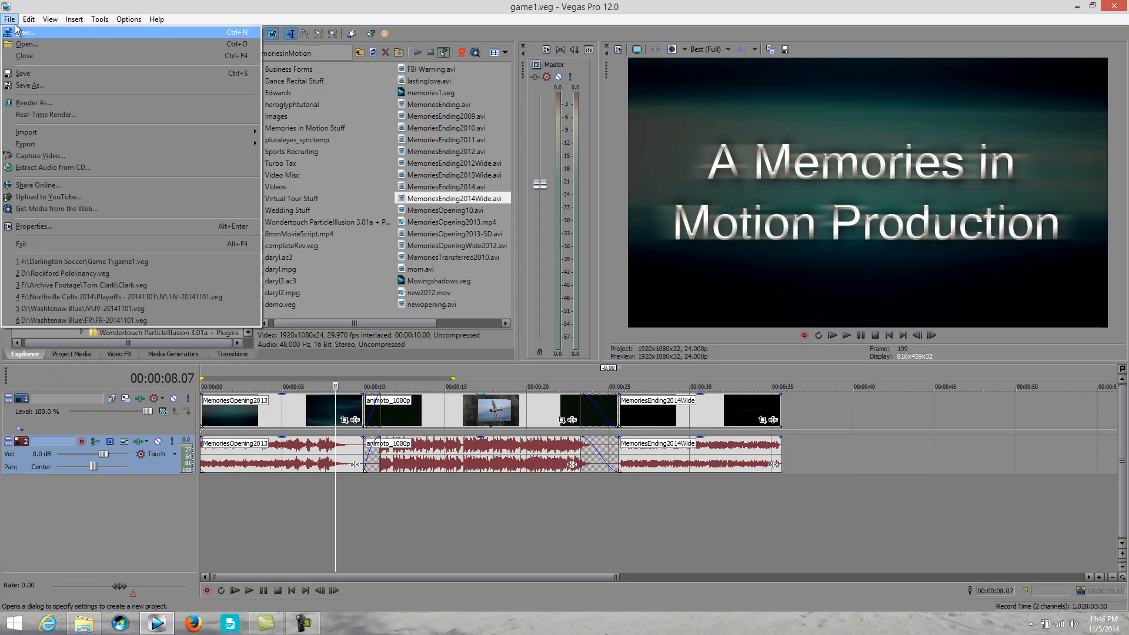
left_click(35, 104)
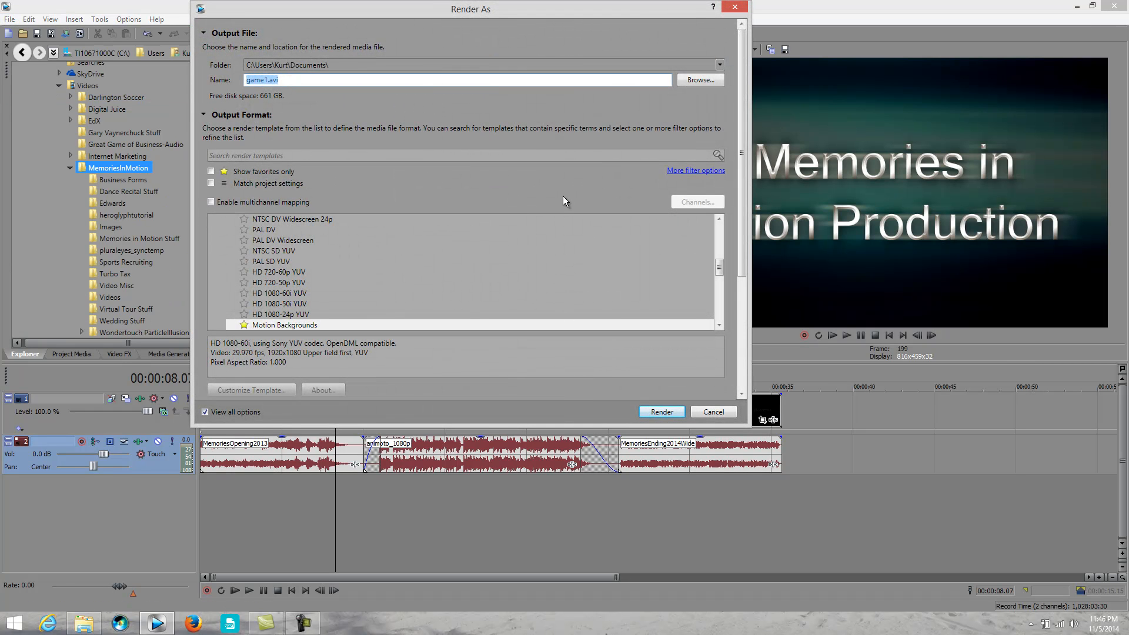
left_click(701, 81)
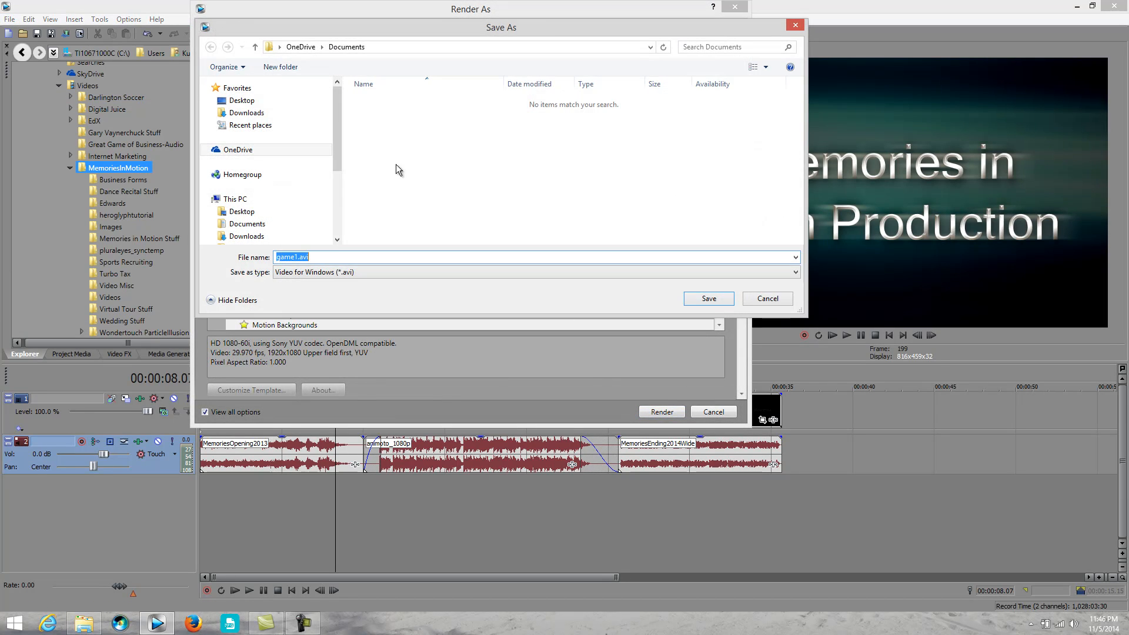
scroll(338, 158, "down", 3)
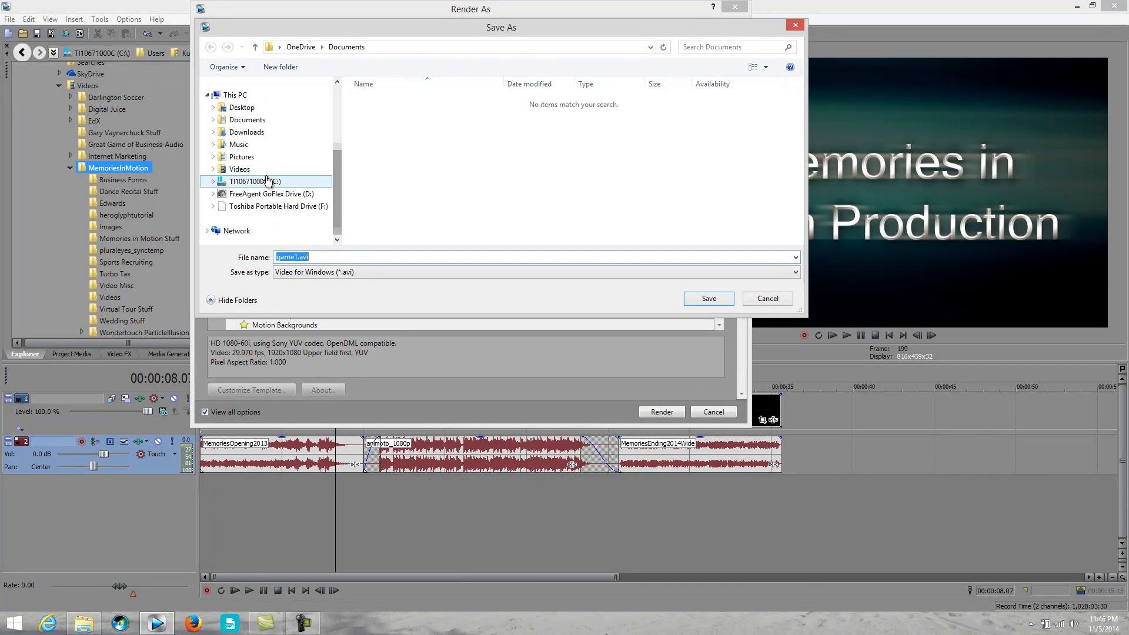
left_click(271, 207)
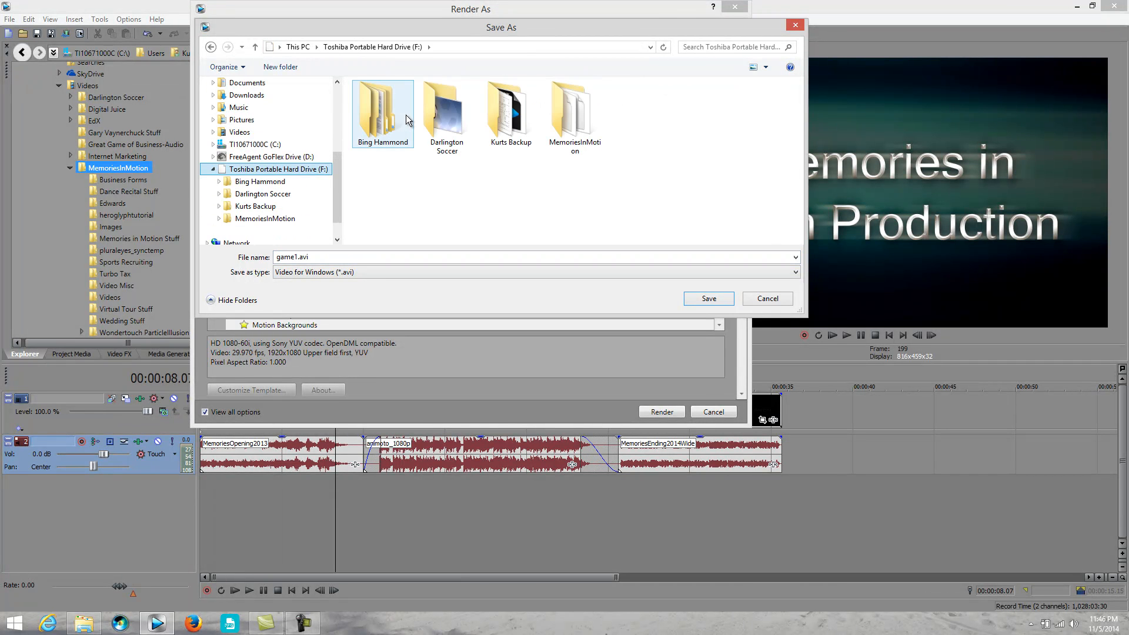
double_click(444, 115)
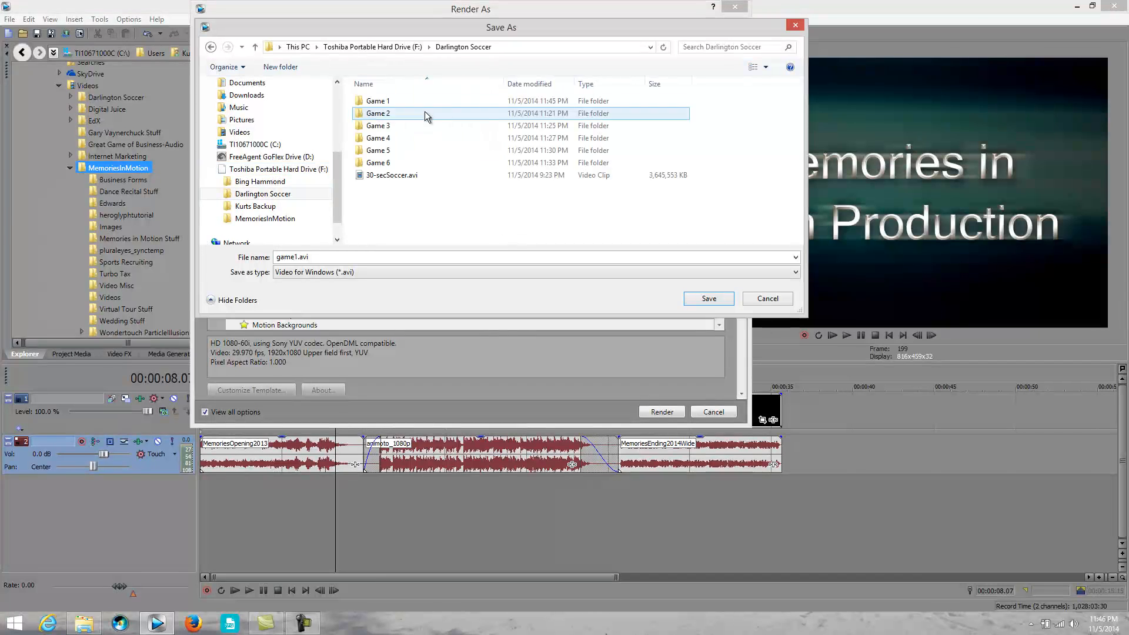
double_click(379, 108)
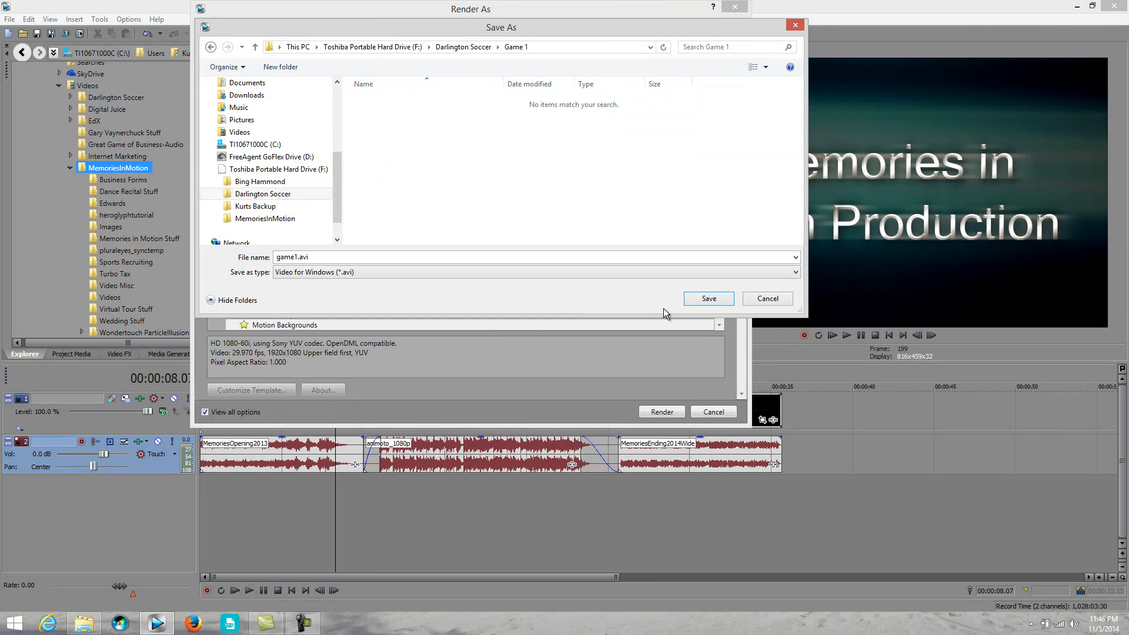
left_click(695, 301)
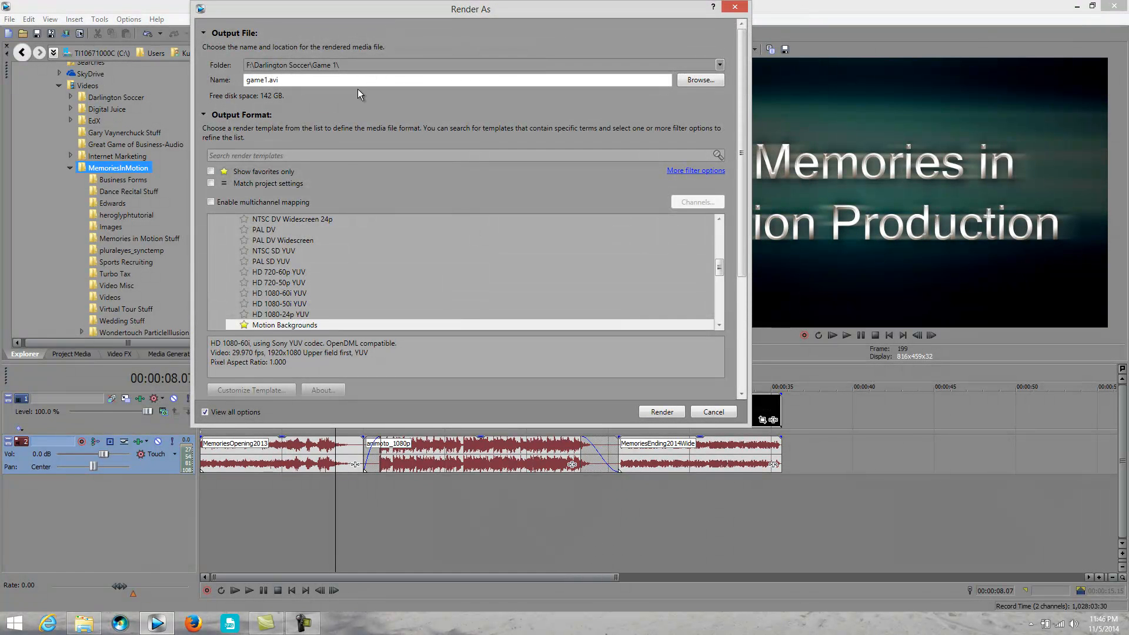
Render the project's audio as game1.ac3 using the Dolby Digital AC-3 Pro template Stereo DVD.
left_click_drag(722, 261, 721, 231)
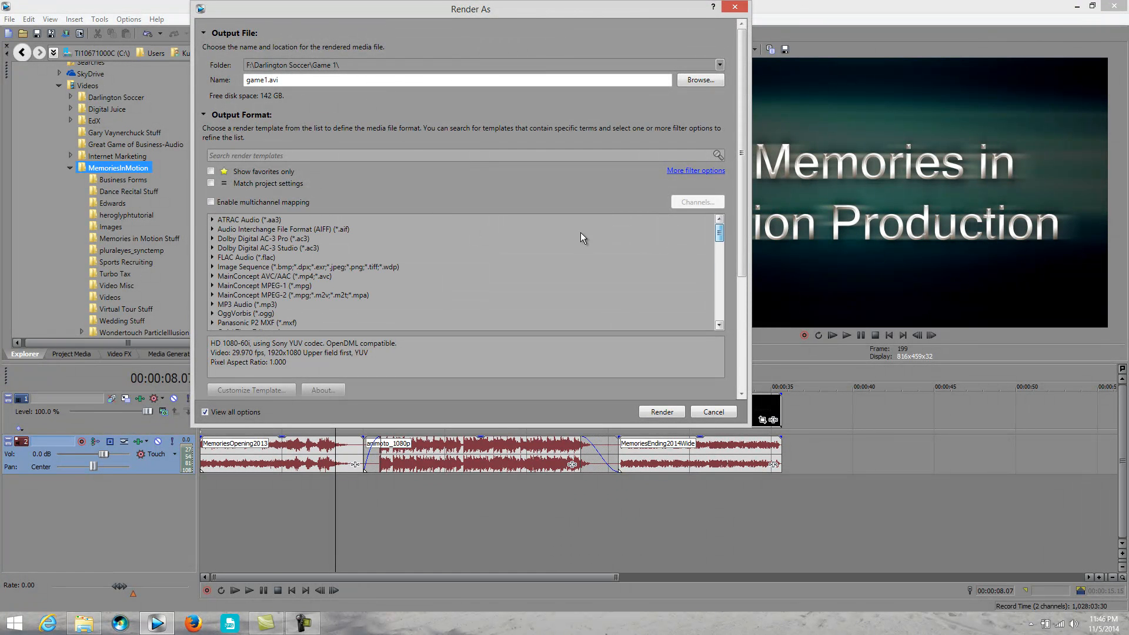
left_click(213, 239)
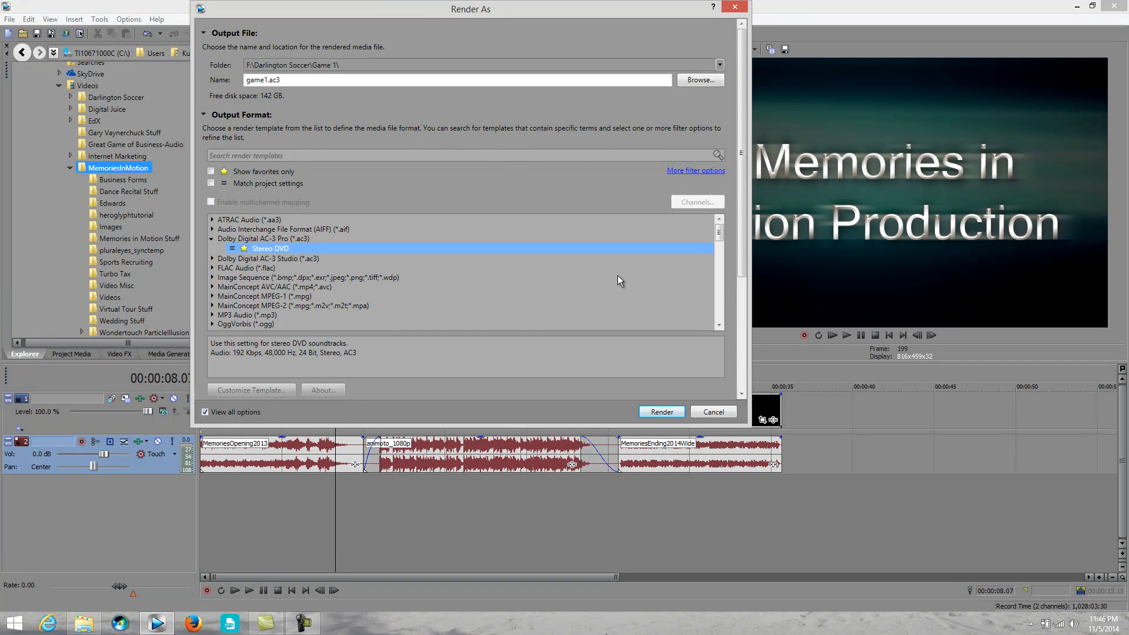
left_click(663, 412)
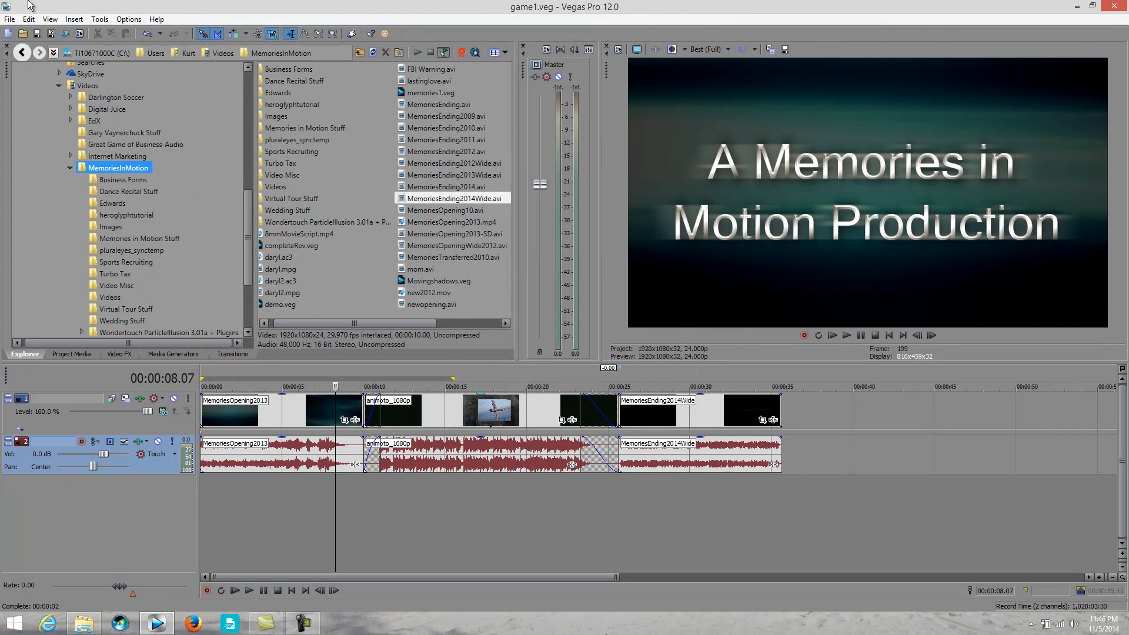
Render the project's video as game1.mpg using the MainConcept MPEG-2 template All Widescreen HQ setting.
left_click(9, 19)
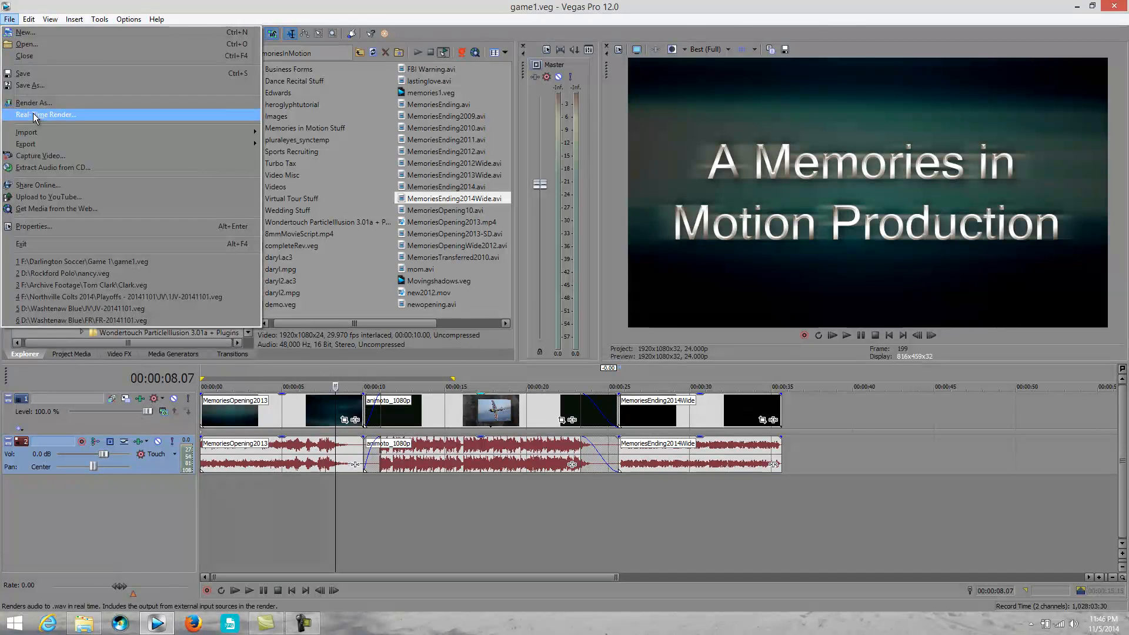
left_click(33, 103)
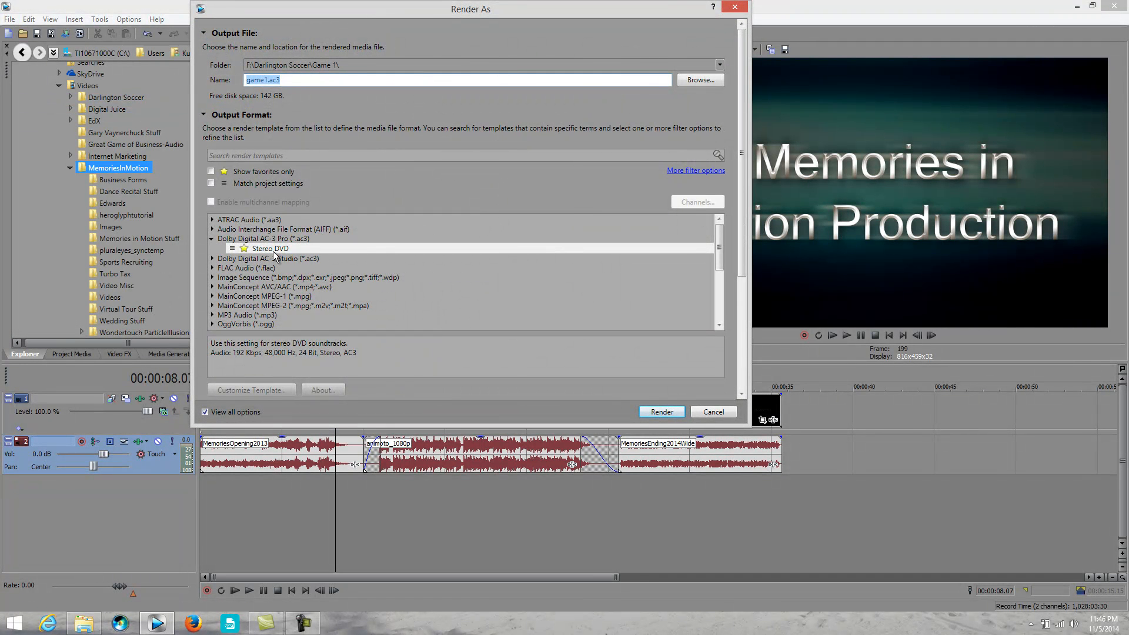
left_click(213, 305)
left_click_drag(720, 238, 720, 291)
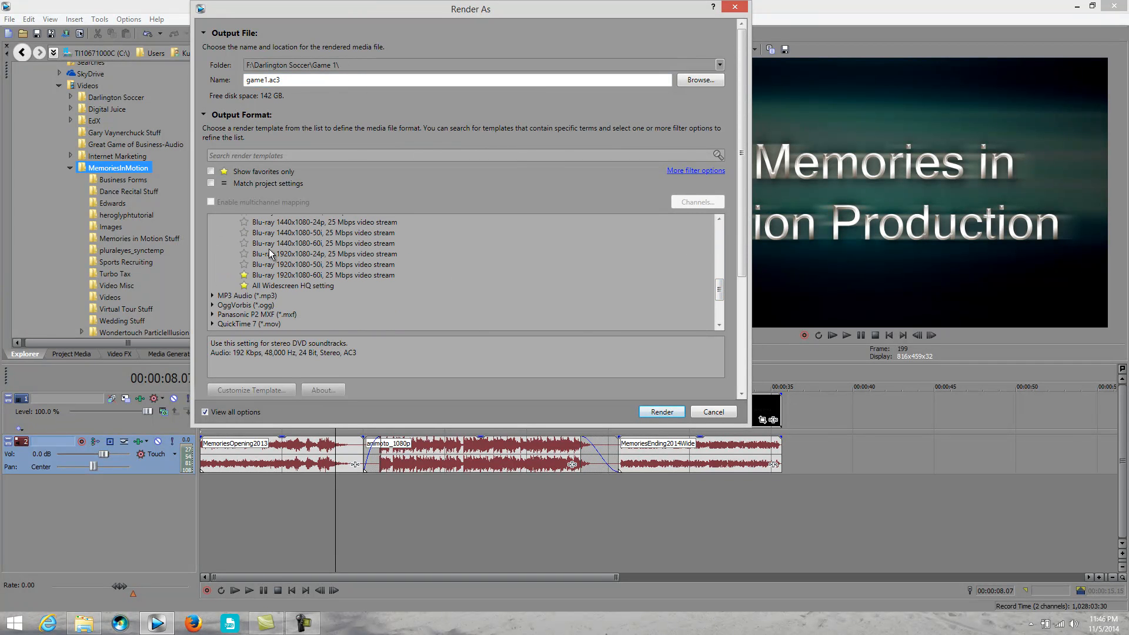
left_click(282, 287)
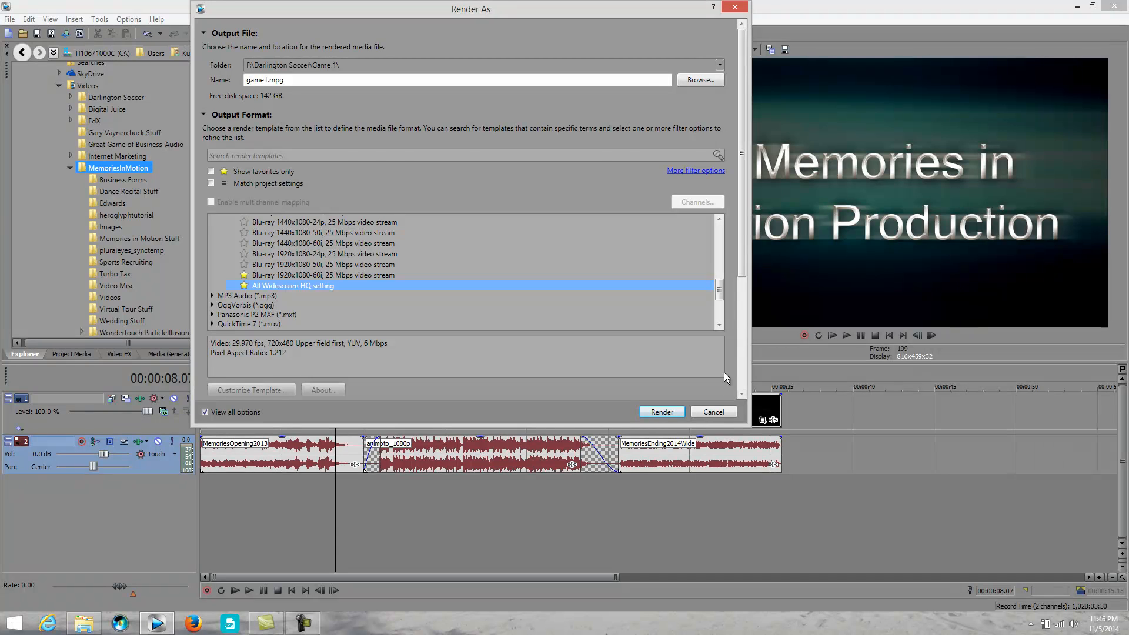
left_click(675, 409)
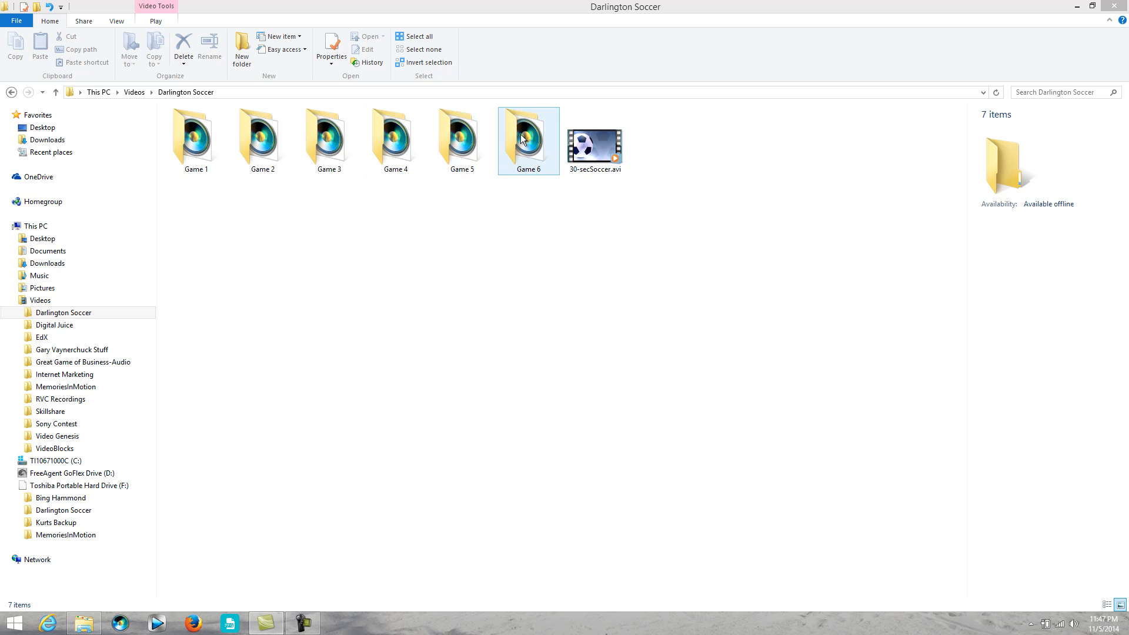
From the Darlington Soccer folder in Videos, open the Game 1 folder and load its Game 1.dar project in DVD Architect Pro.
double_click(191, 147)
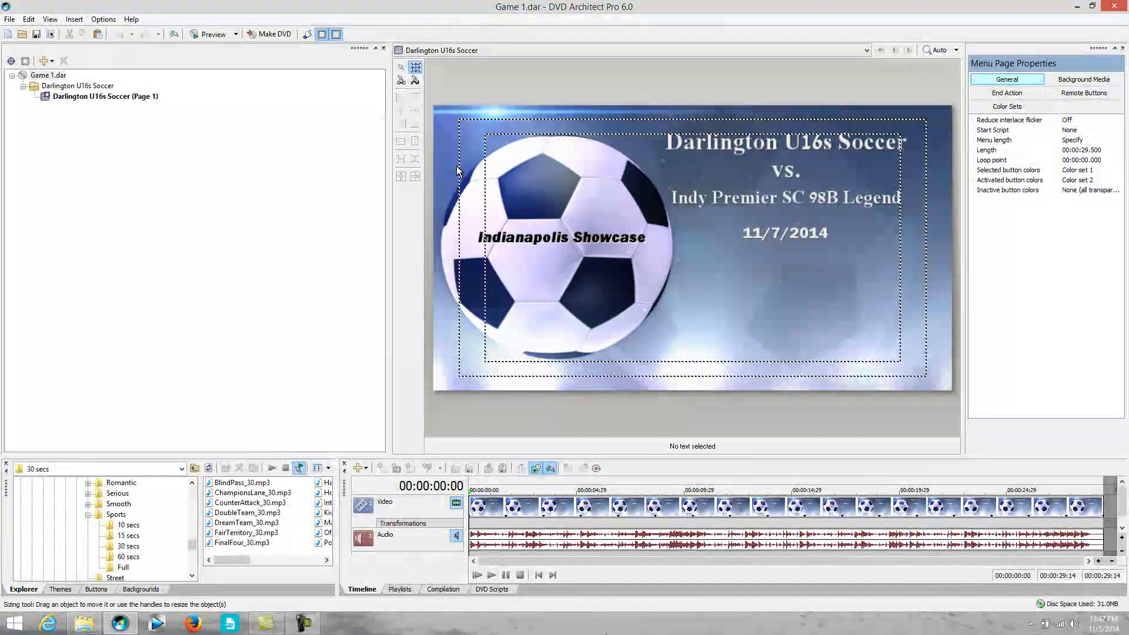
Insert game1.mpg from the Game 1 folder into the menu page and place its button below the 11/7/2014 date.
right_click(772, 289)
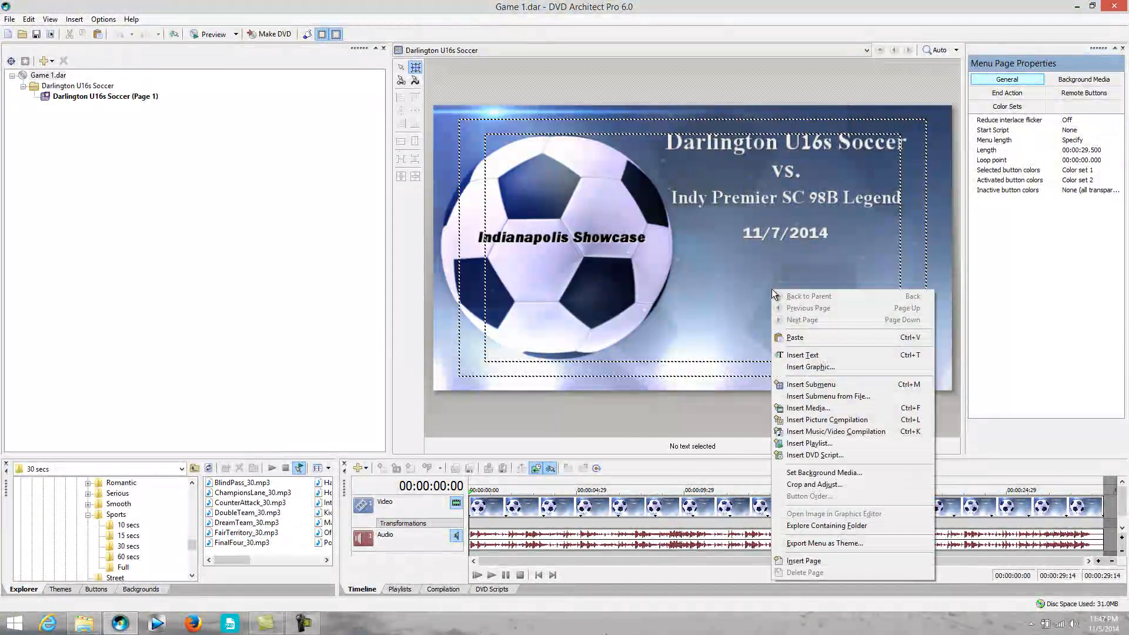
left_click(807, 407)
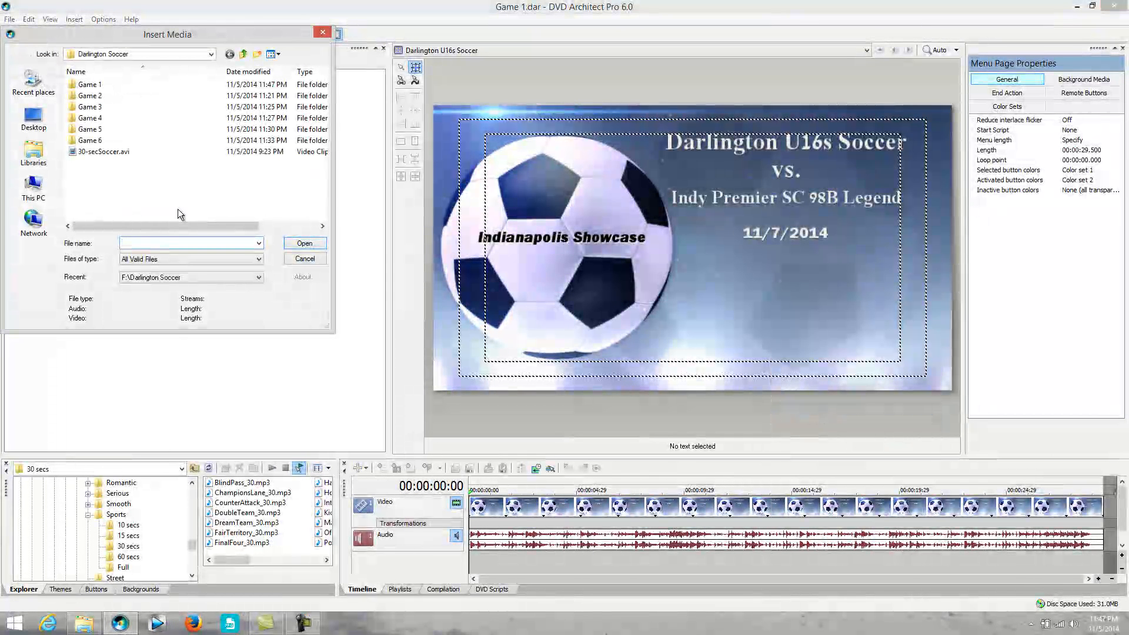
double_click(91, 84)
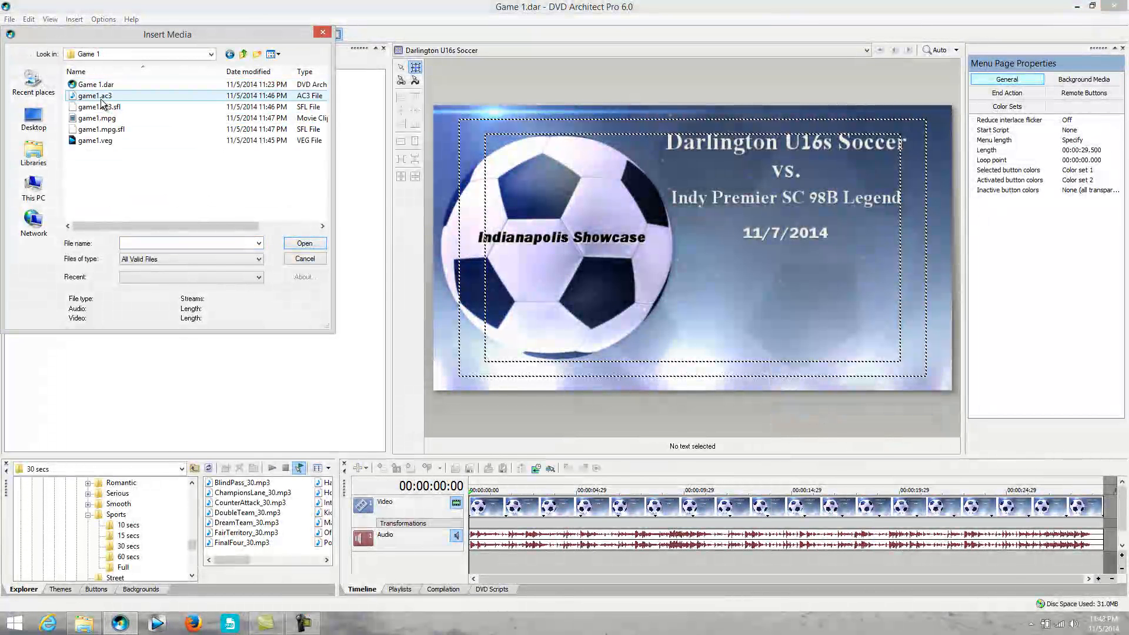
left_click(107, 118)
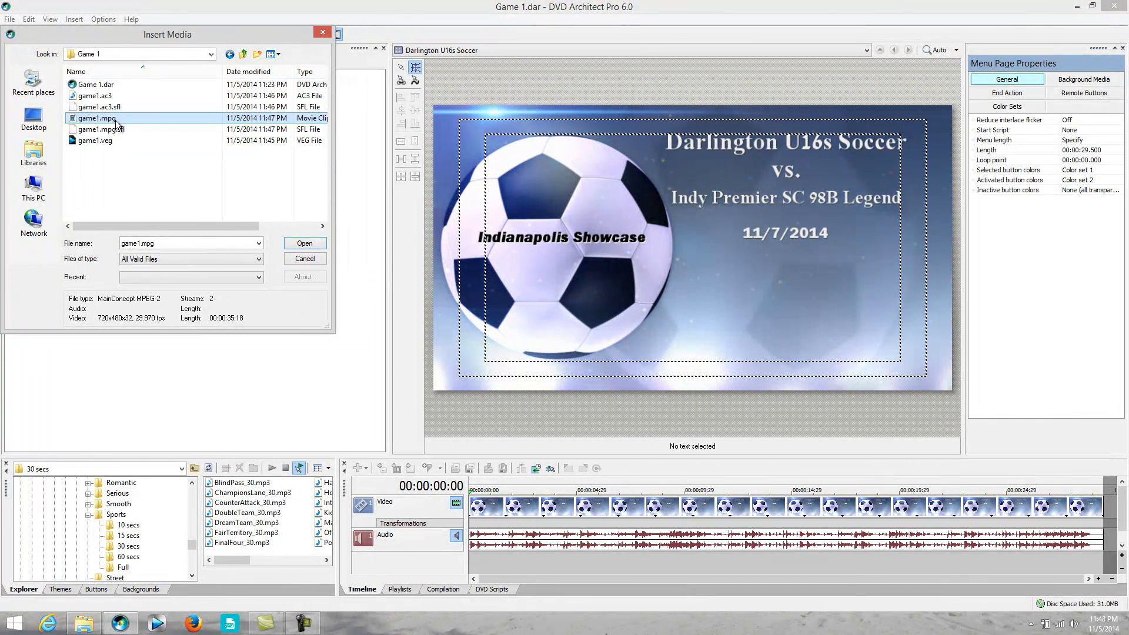
left_click(300, 246)
left_click_drag(686, 263, 776, 316)
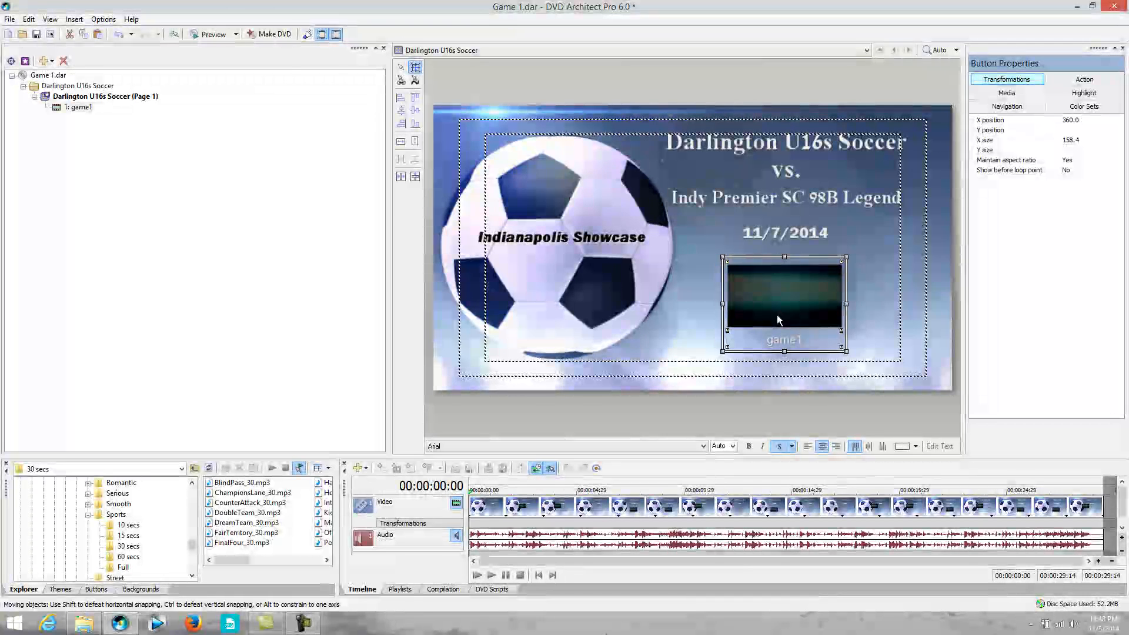
Change the caption of the inserted video button to Play Video.
left_click(779, 333)
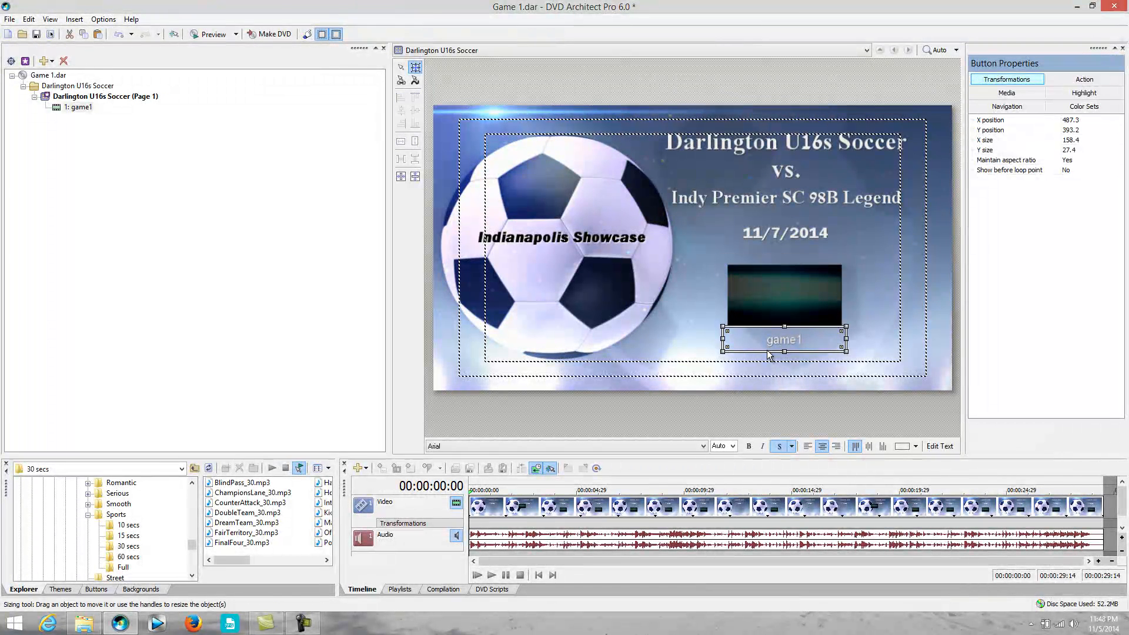
left_click(943, 446)
type("Pl")
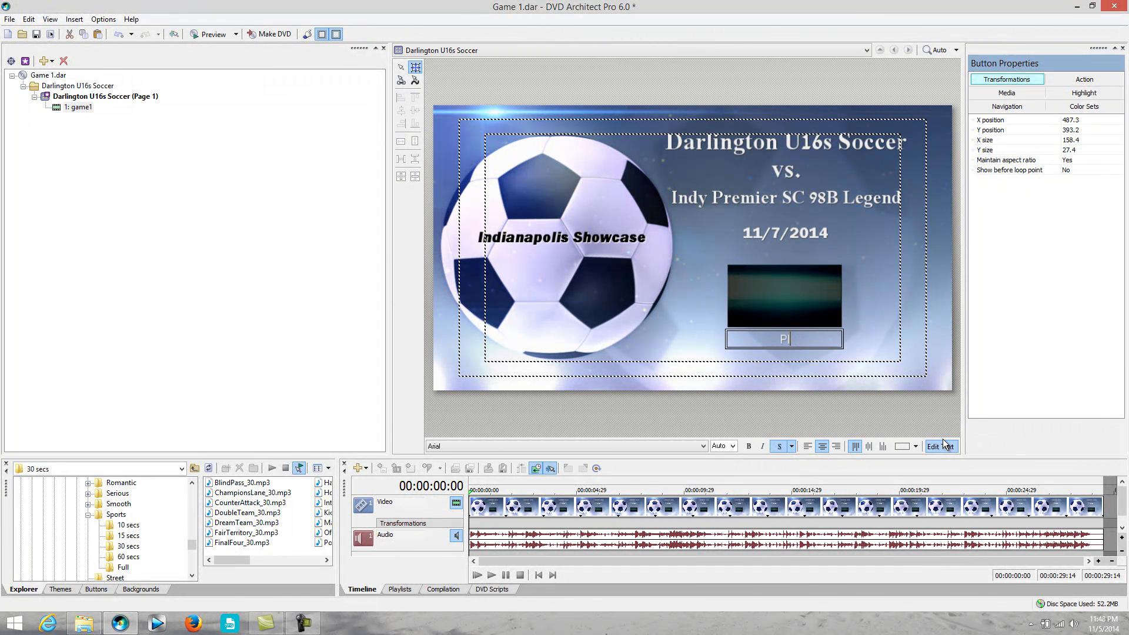
type("ay Video")
left_click(802, 288)
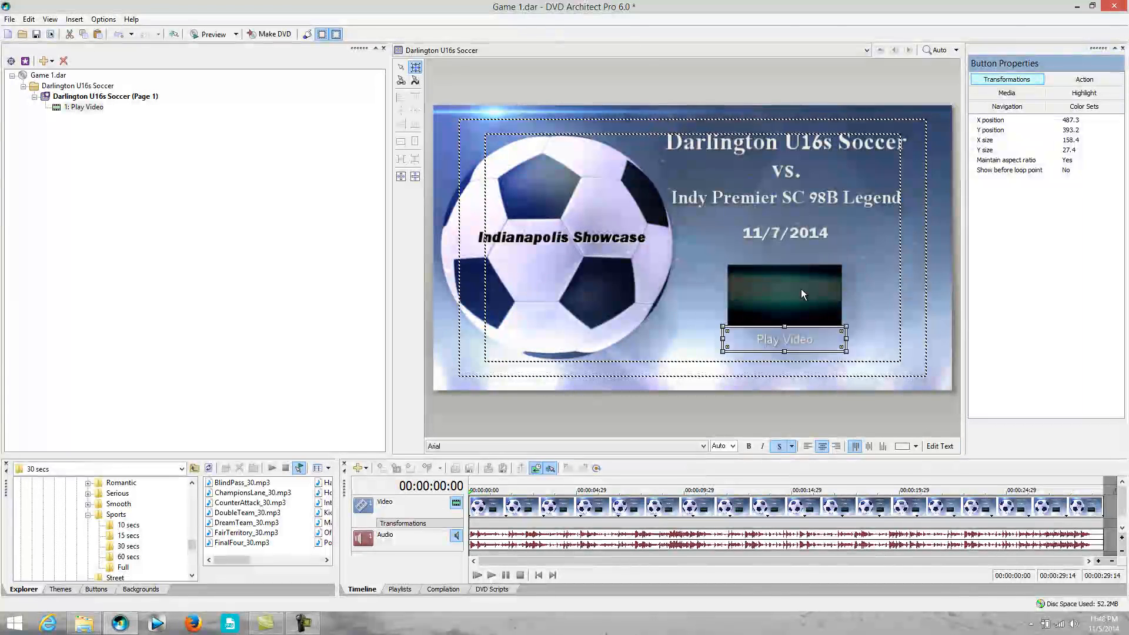
Set the Play Video button's thumbnail to start at 00:00:30:00 and use the Animated style.
left_click(785, 288)
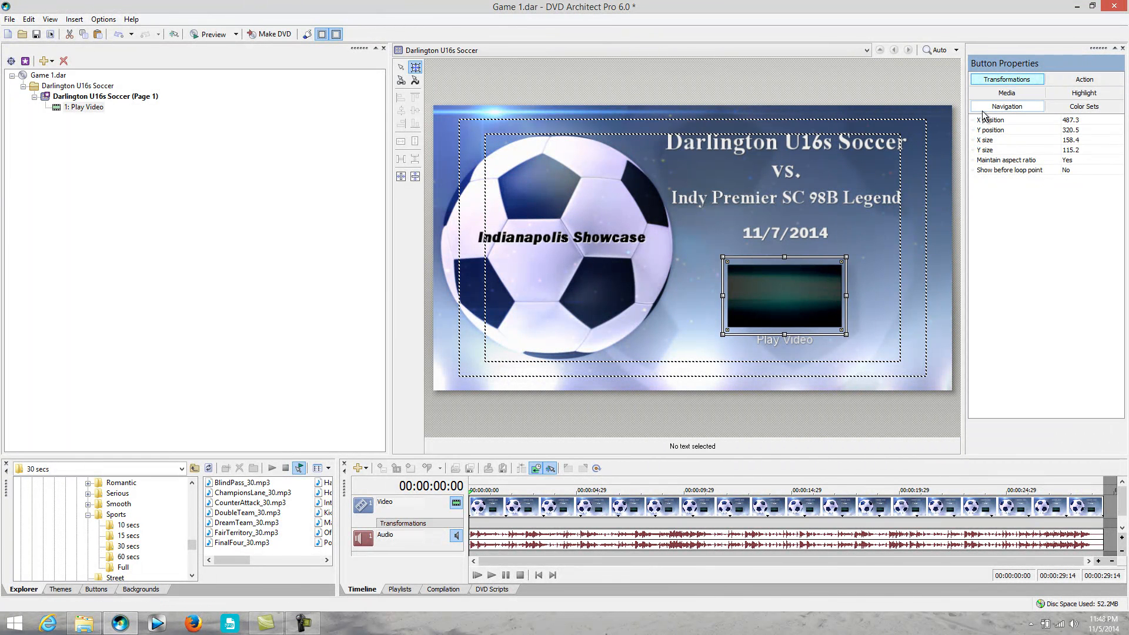
left_click(1007, 93)
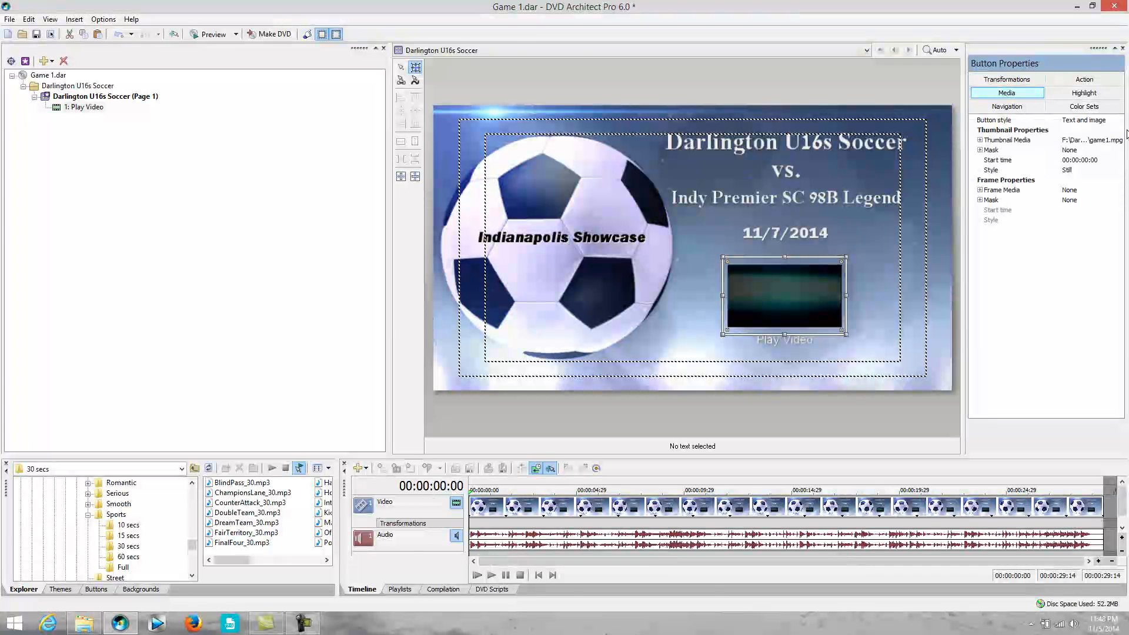
left_click(1075, 160)
left_click(1080, 160)
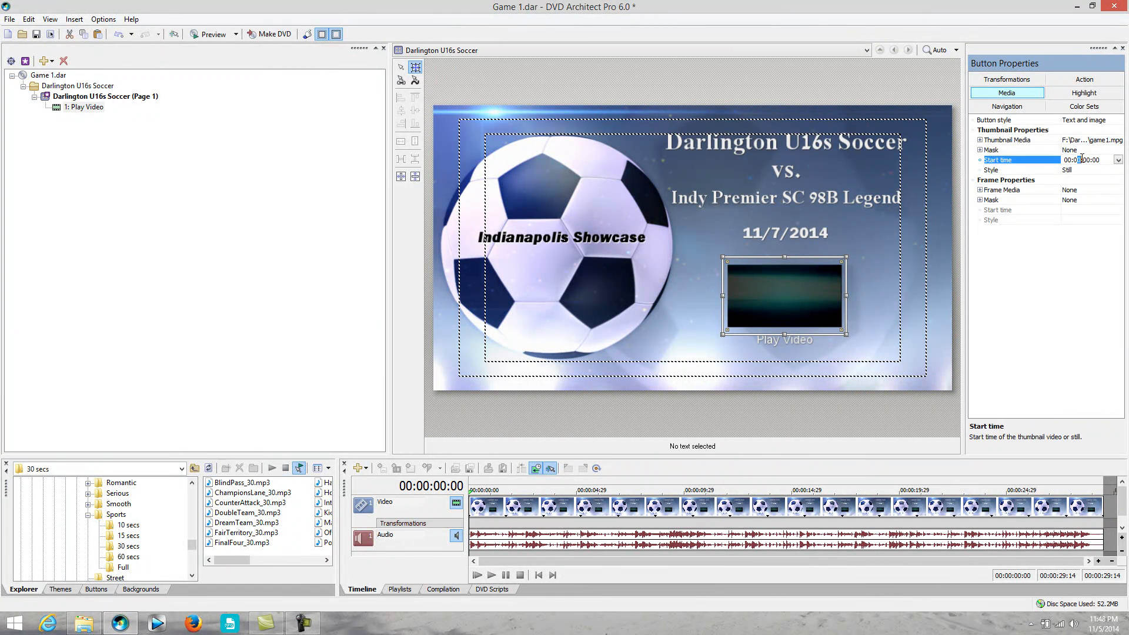
type("3")
left_click(1078, 171)
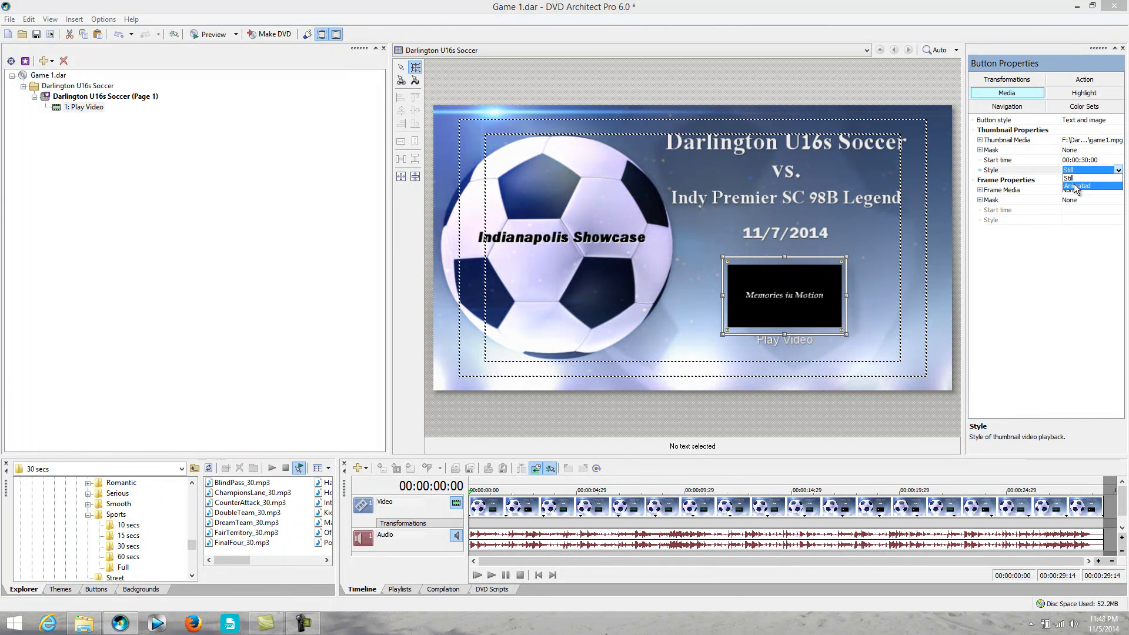
left_click(1076, 188)
Change the Play Video thumbnail's start time to 00:00:15:18.
left_click(1084, 160)
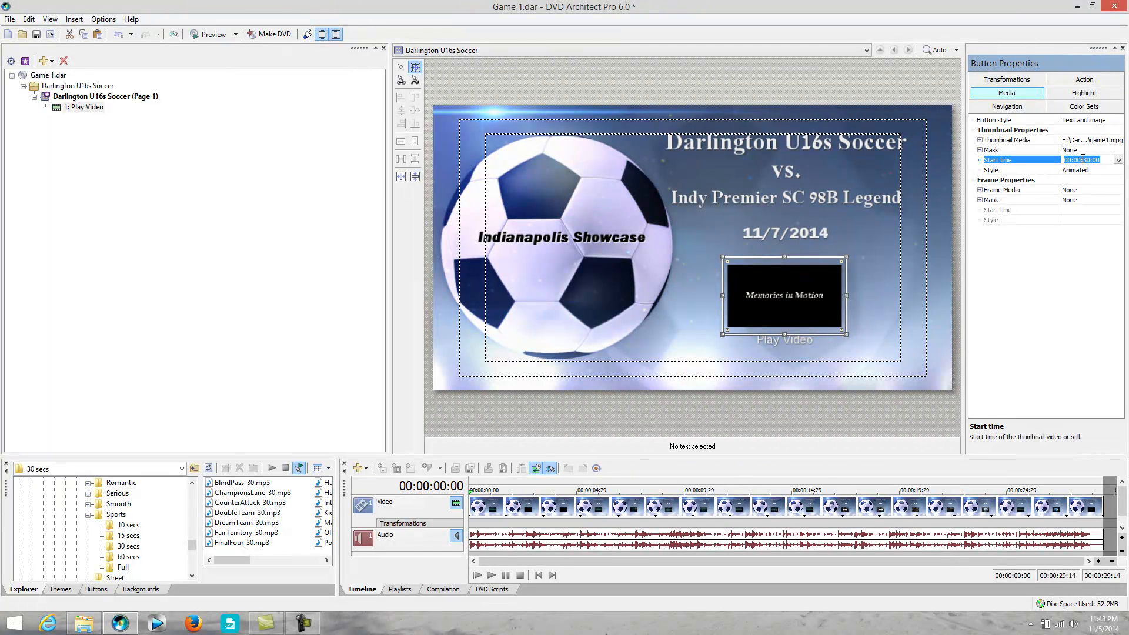
left_click(1084, 160)
type("4")
left_click(1072, 222)
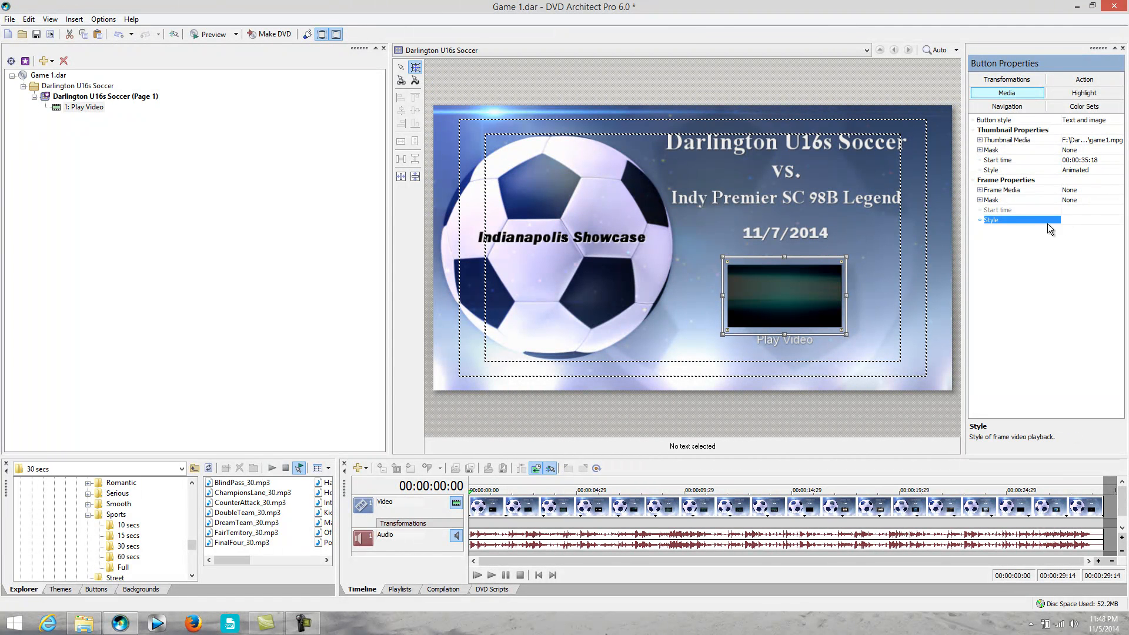
left_click(1083, 162)
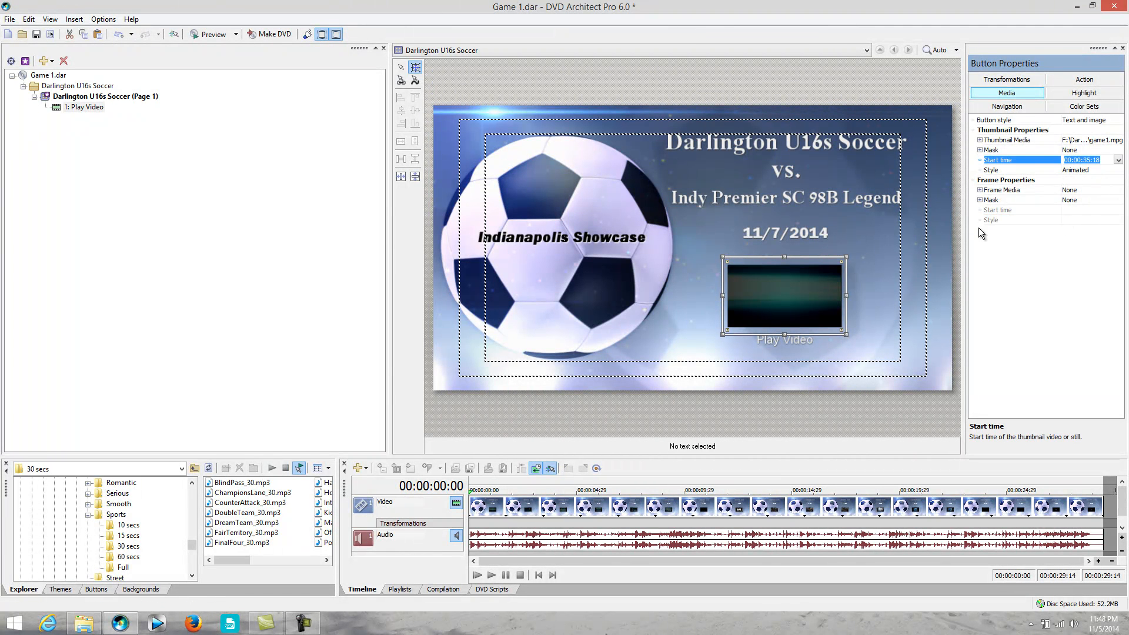
left_click(1088, 162)
left_click(1083, 219)
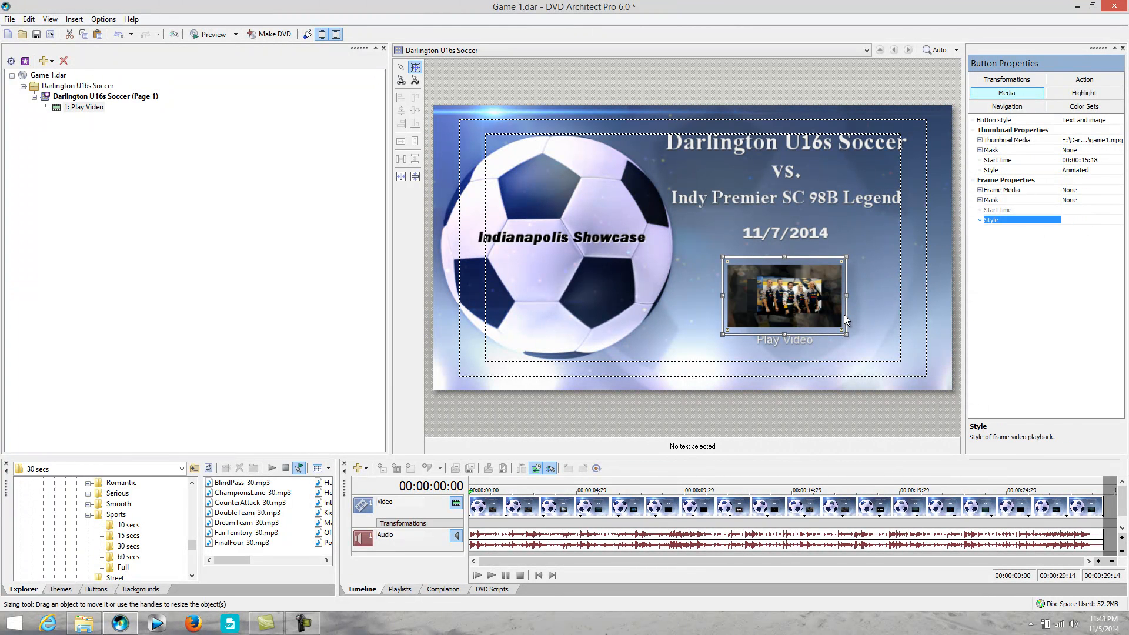
Enlarge the Play Video caption slightly by extending its text frame downward, and make the text italic.
left_click(799, 344)
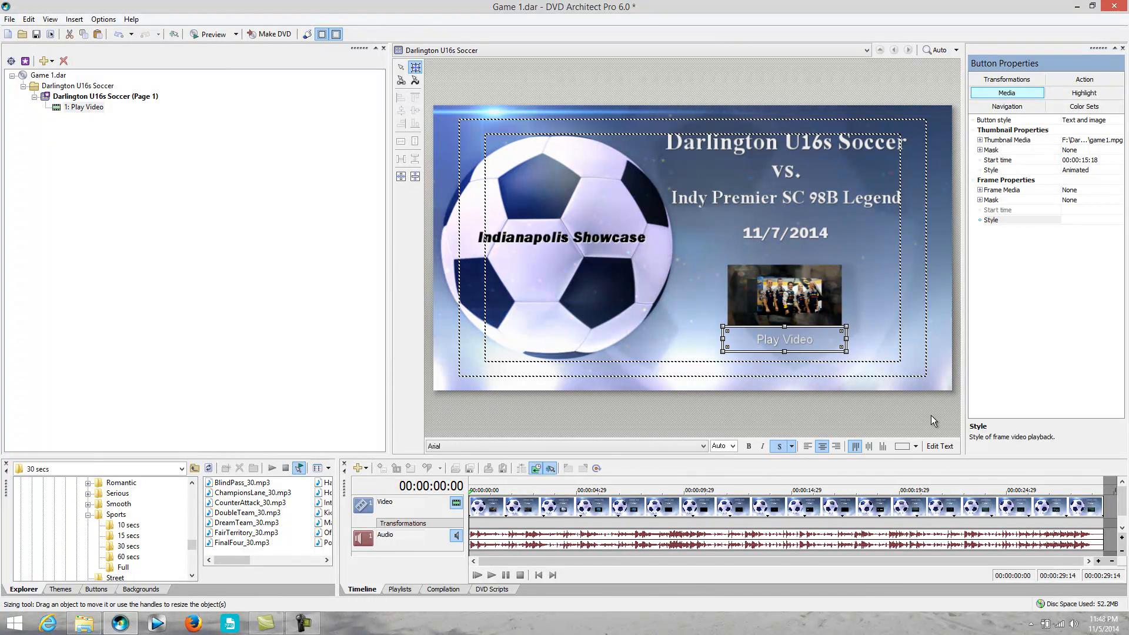
left_click_drag(785, 351, 784, 358)
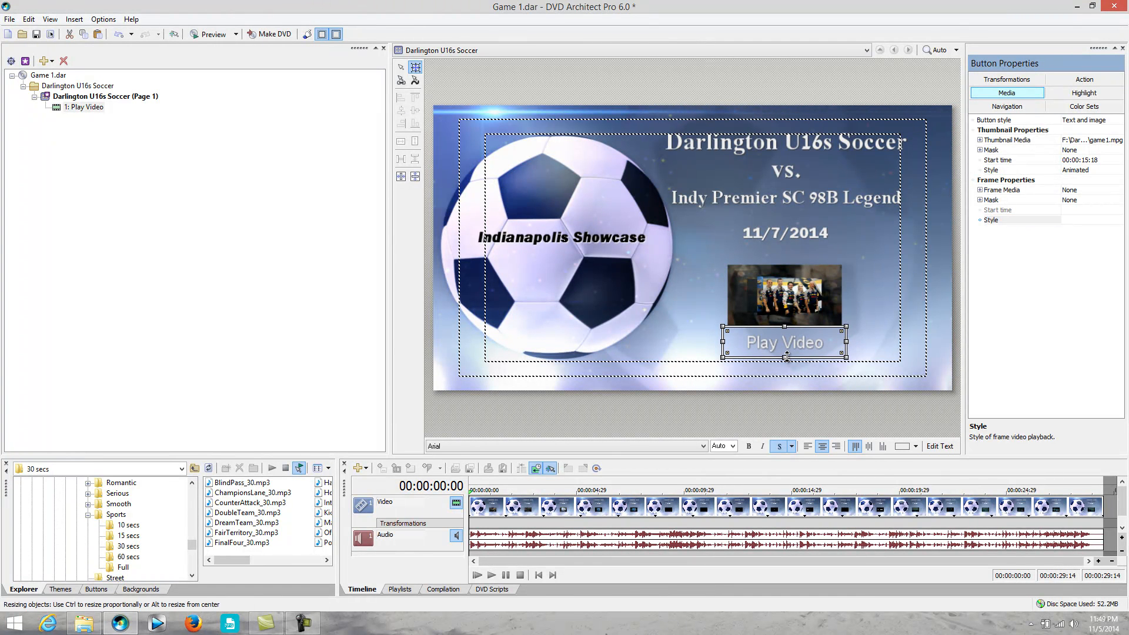
left_click(763, 446)
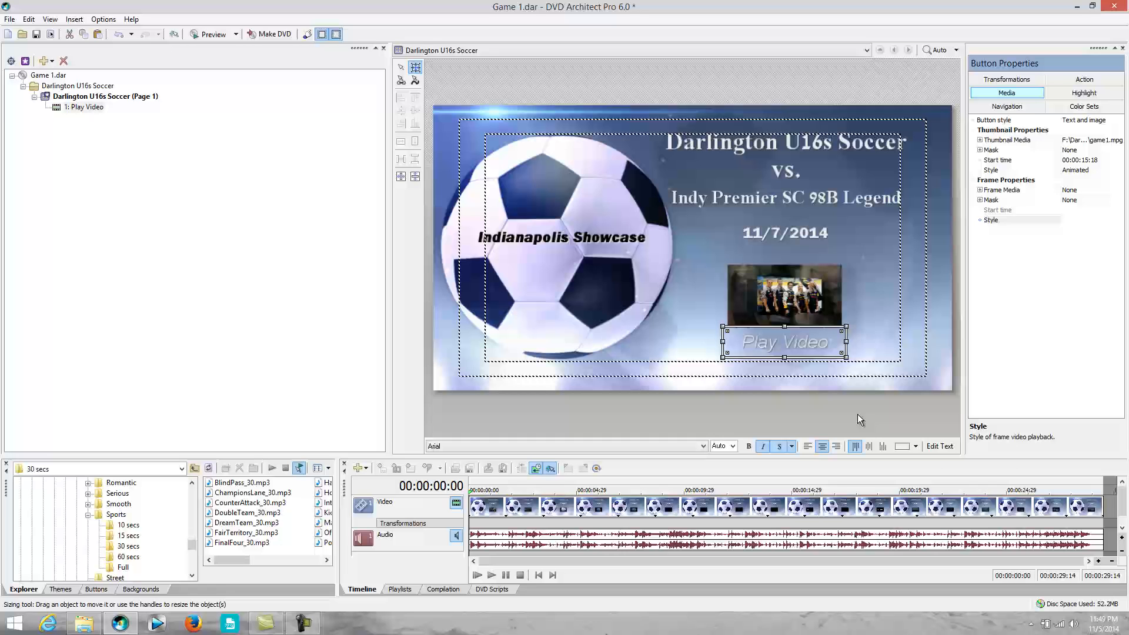
left_click(914, 446)
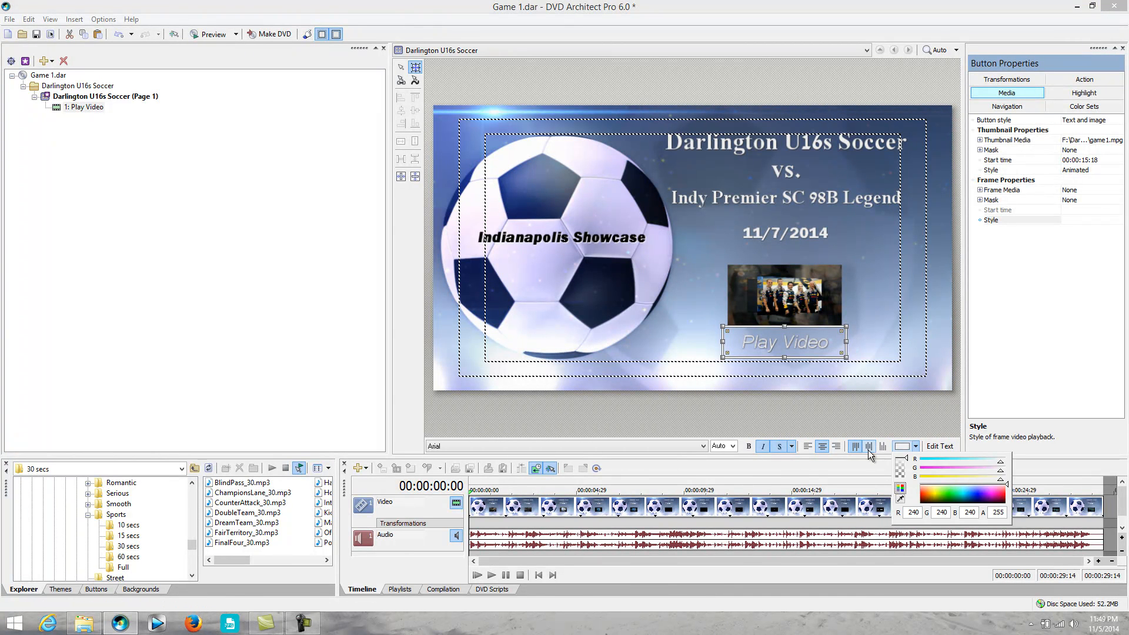
left_click(789, 471)
Set the Play Video caption's shadow to an X offset of 0.21 and a Y offset of 0.20.
left_click(779, 447)
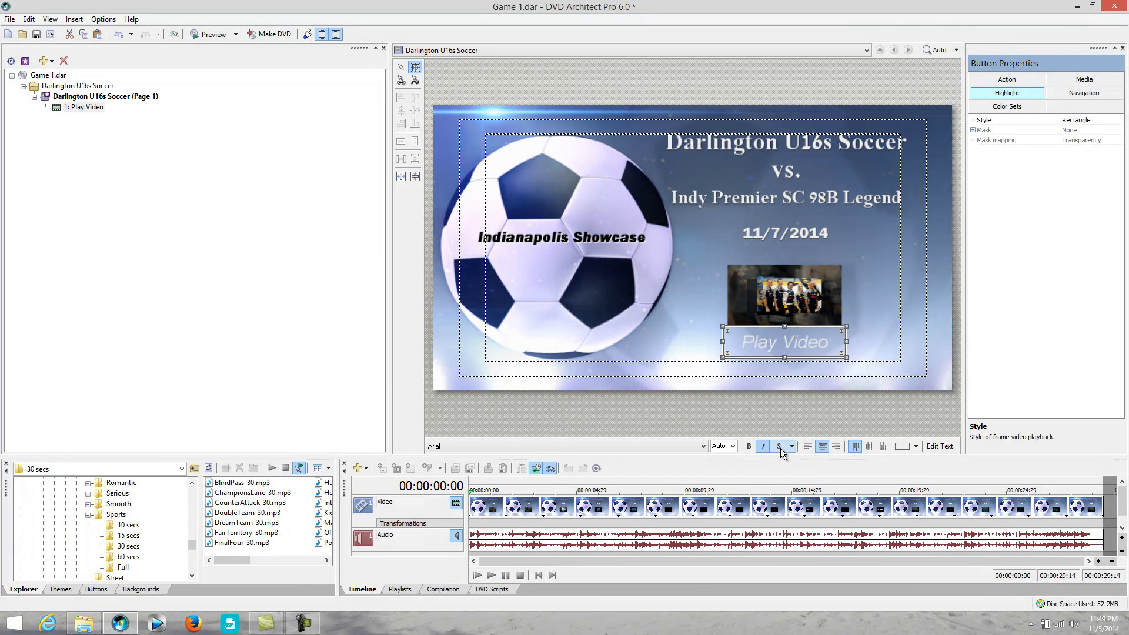
left_click(792, 447)
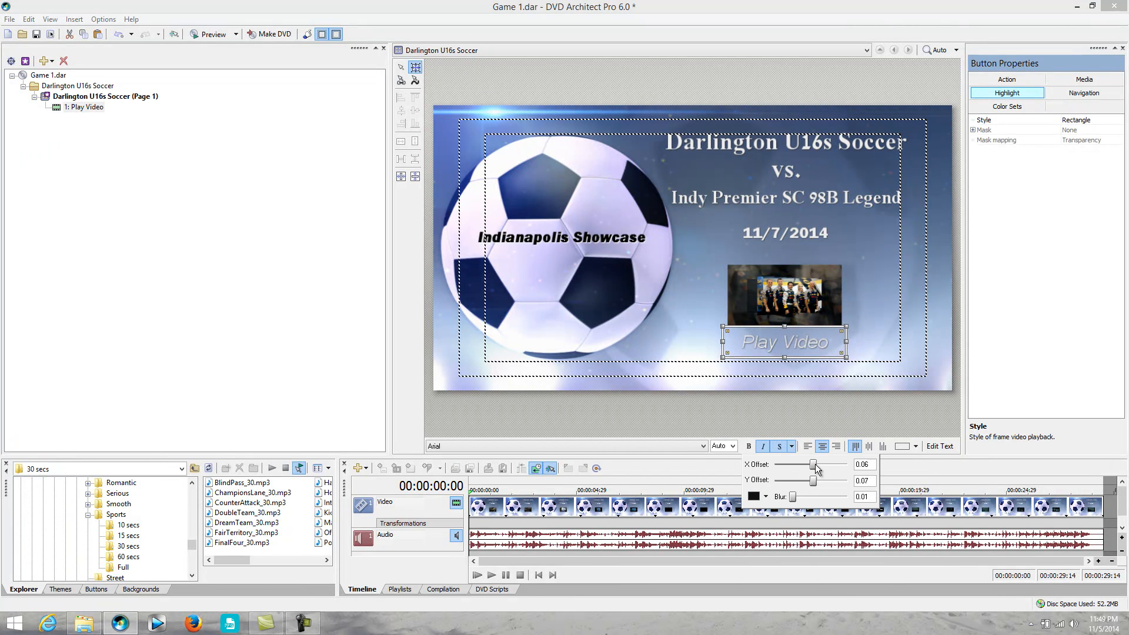
left_click_drag(820, 464, 821, 481)
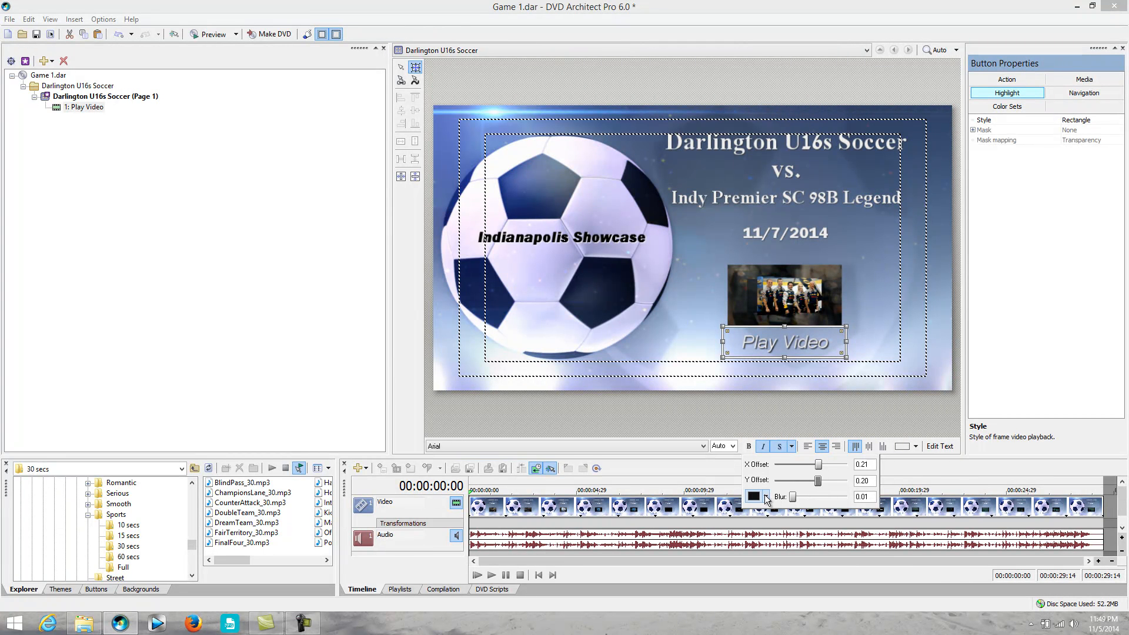
left_click(808, 393)
left_click(808, 393)
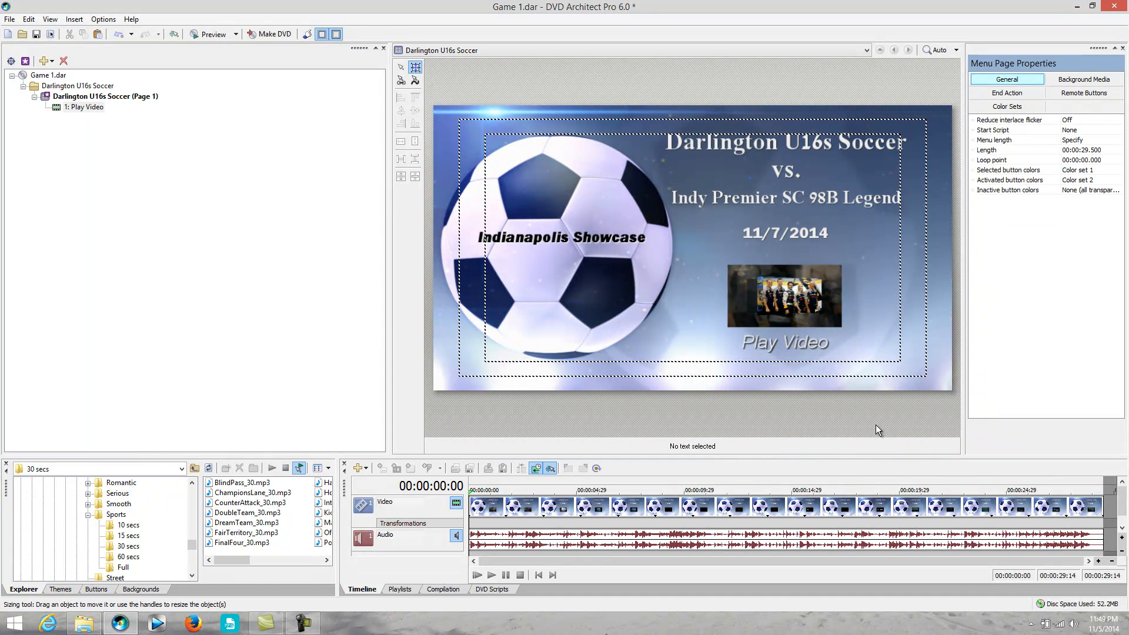
Strengthen the Play Video caption's shadow by setting both its X offset and Y offset to 0.39.
left_click(797, 346)
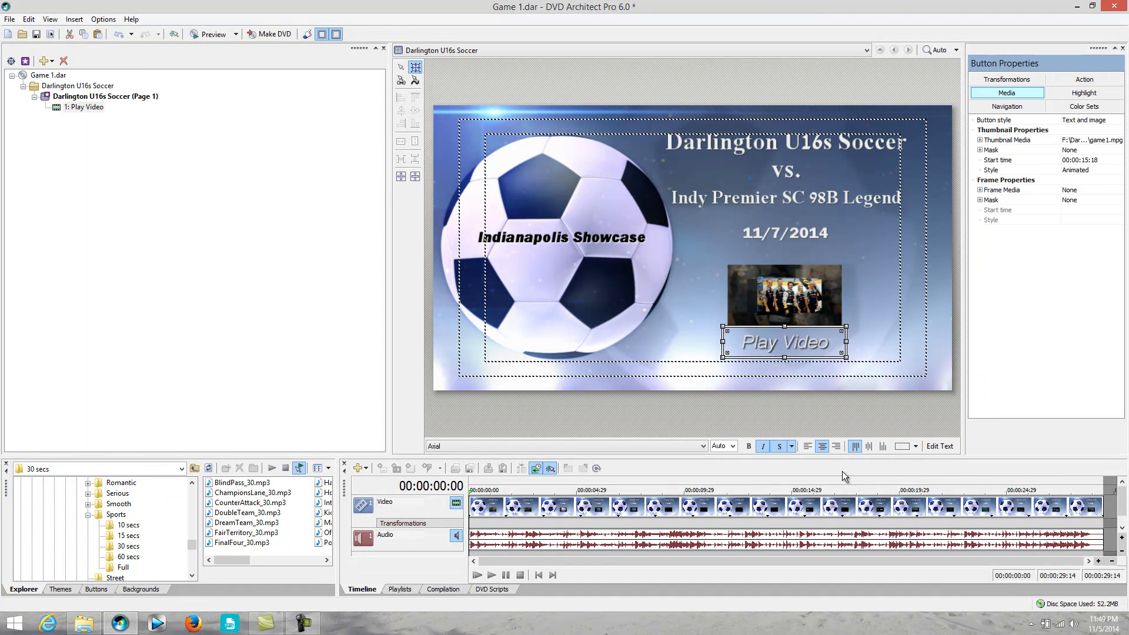
left_click(791, 447)
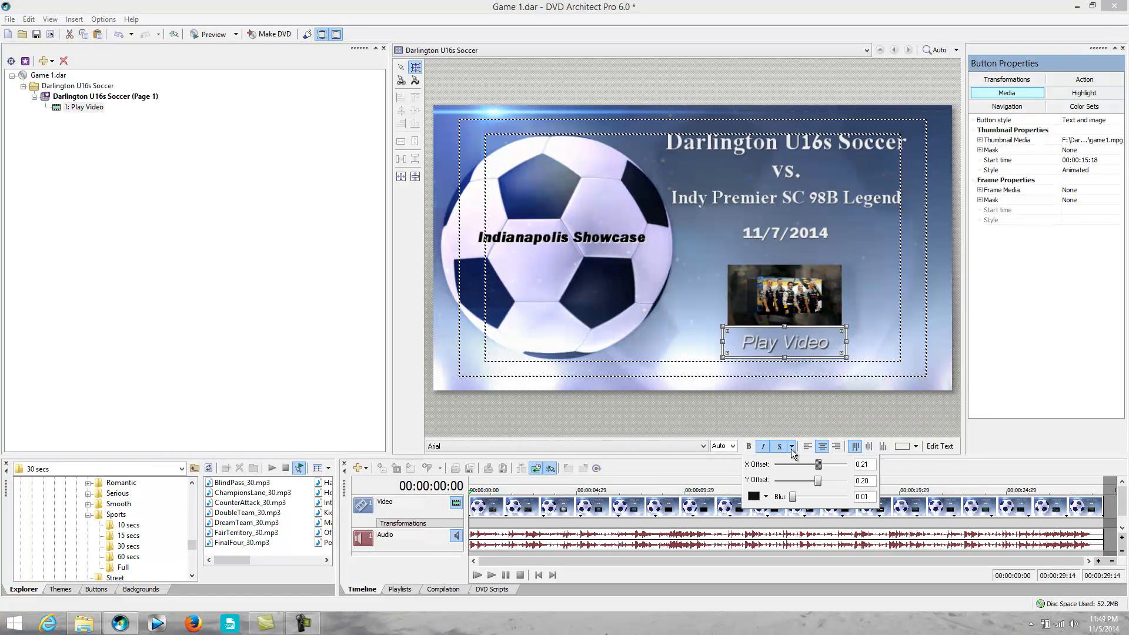
left_click_drag(820, 466, 830, 489)
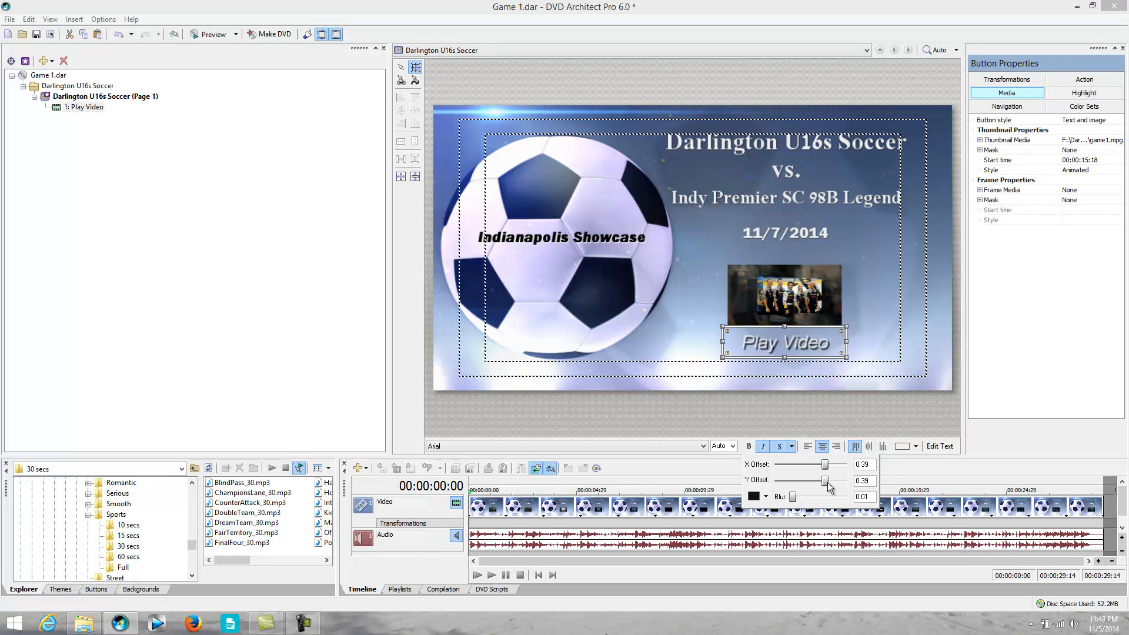
left_click(883, 291)
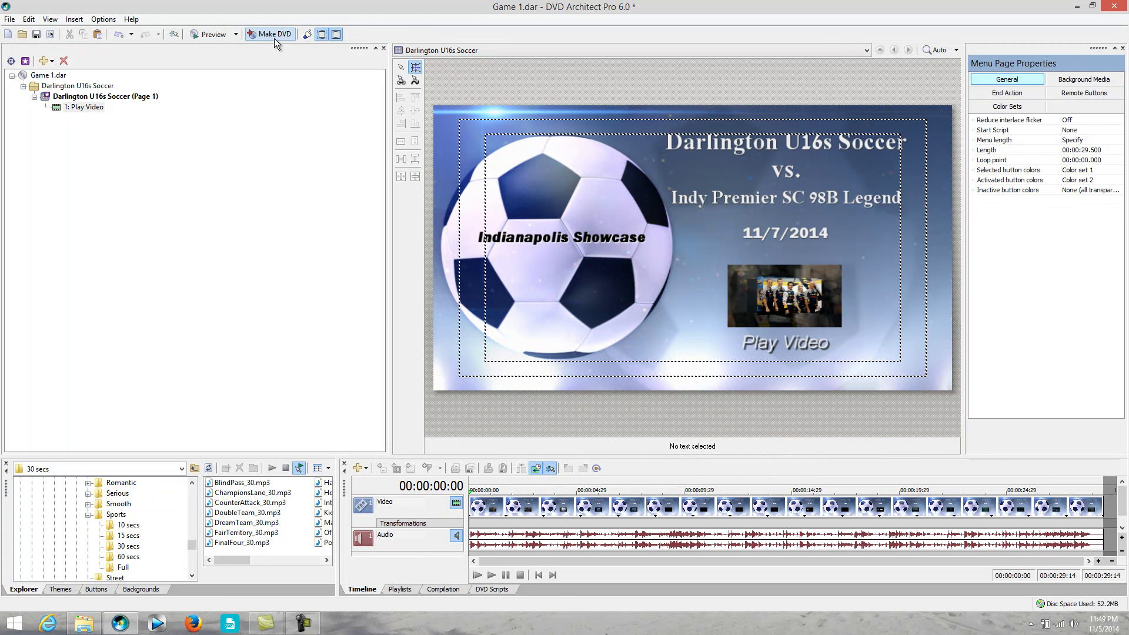
Preview the DVD menu, play the video from its Play Video button, and close the preview.
left_click(216, 34)
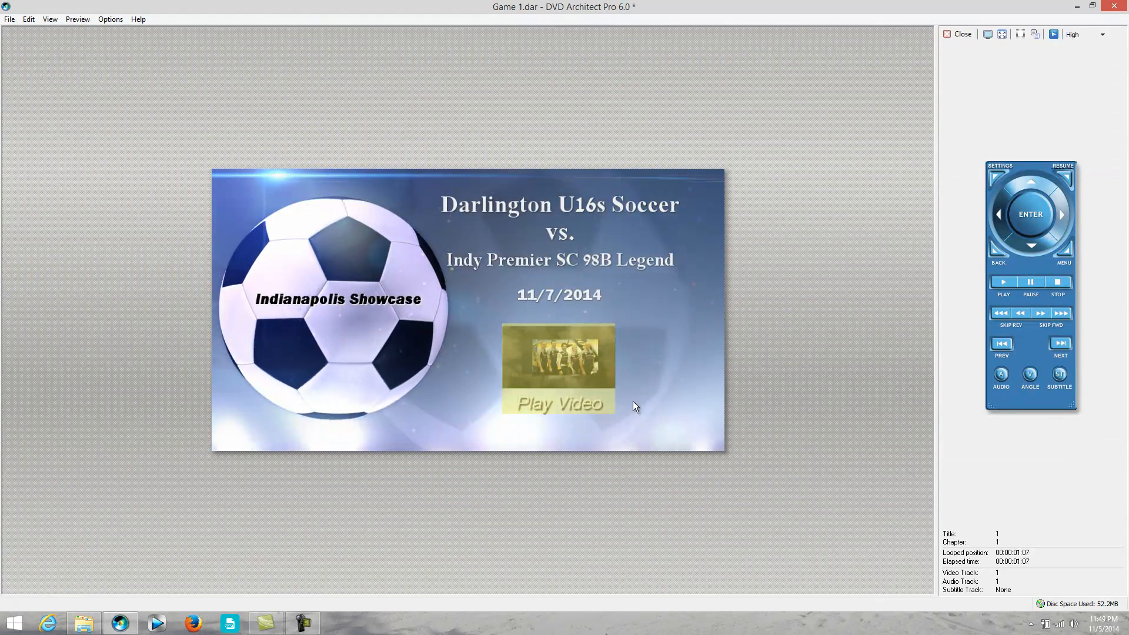
left_click(576, 365)
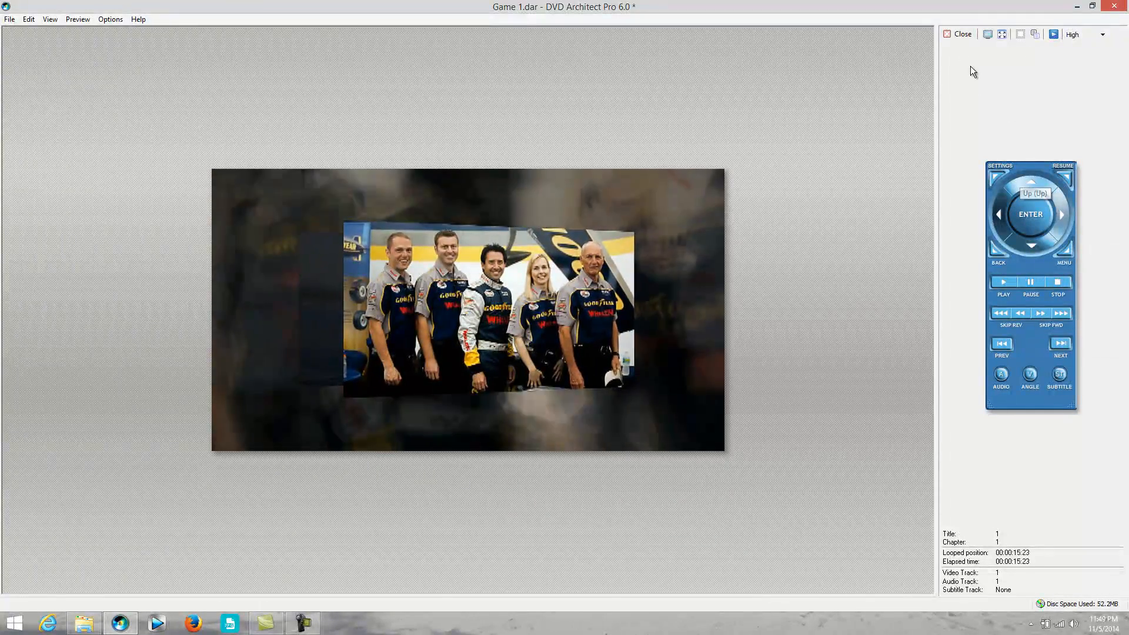
left_click(963, 33)
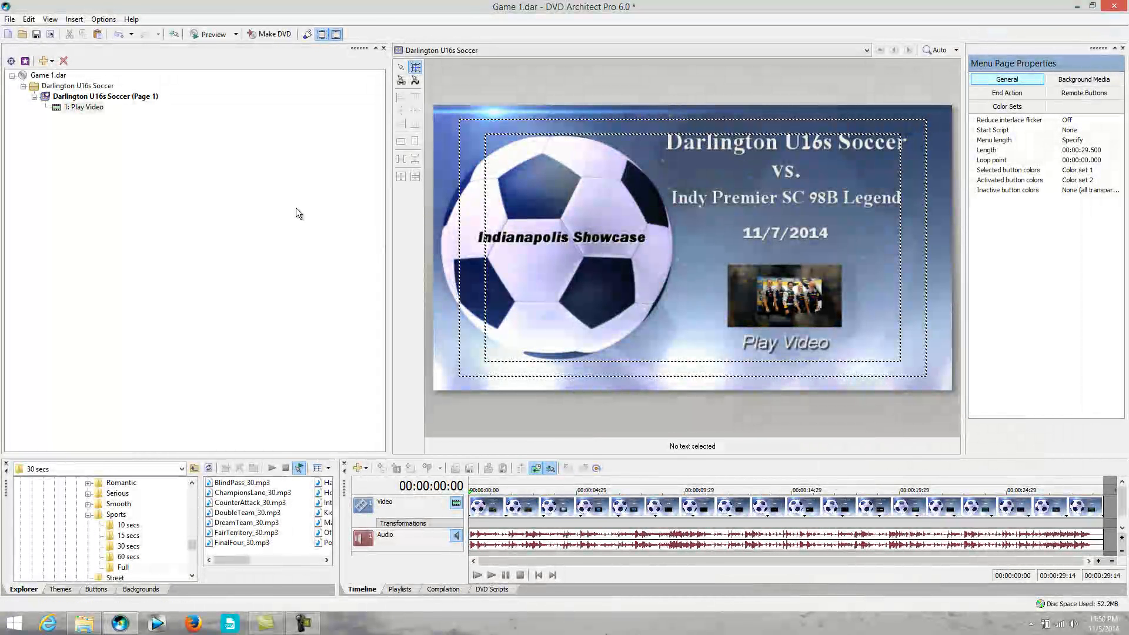
Open the Play Video media's timeline and insert a scene/chapter marker at 00:00:10:24.
double_click(89, 108)
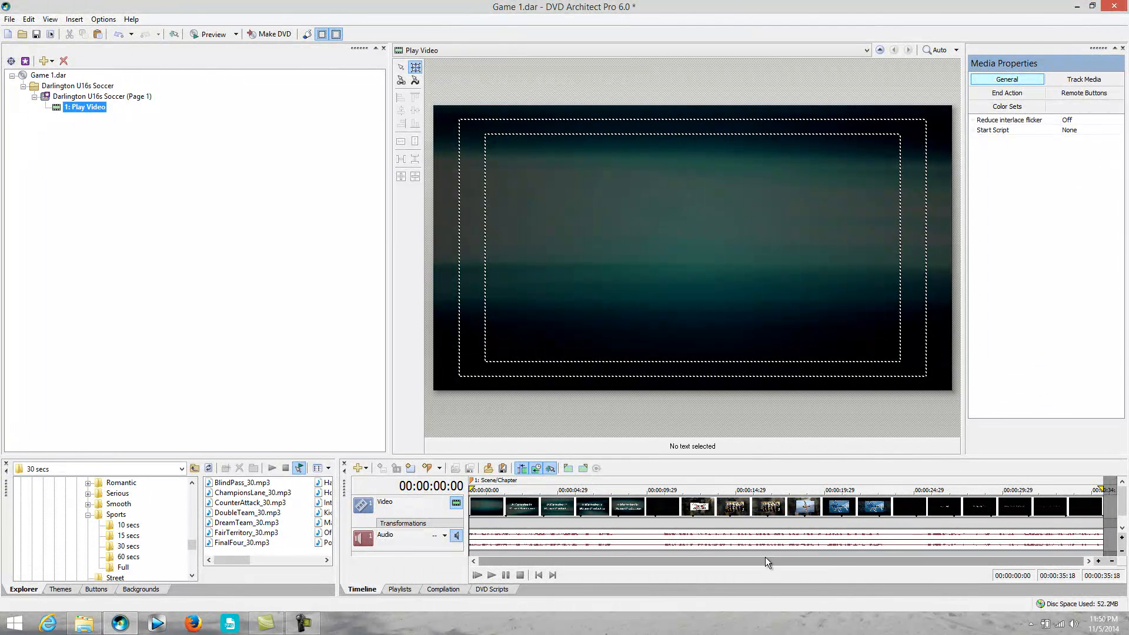
left_click(661, 548)
key("m")
key("Return")
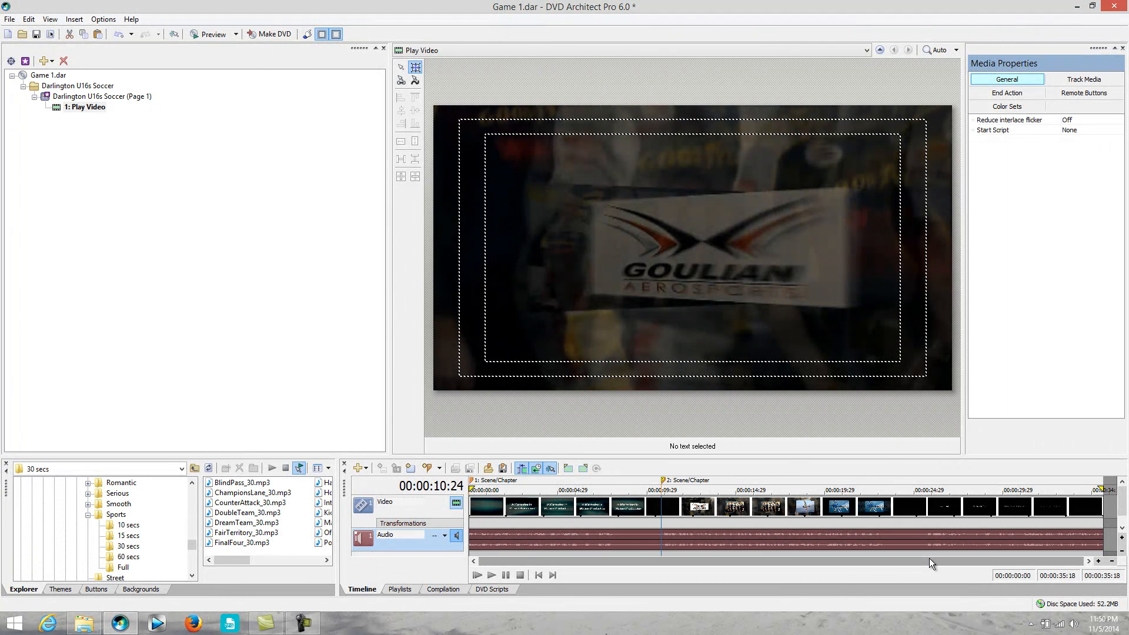
View the Play Video frames at 00:00:25:23 and 00:00:23:00 on the timeline.
left_click(928, 555)
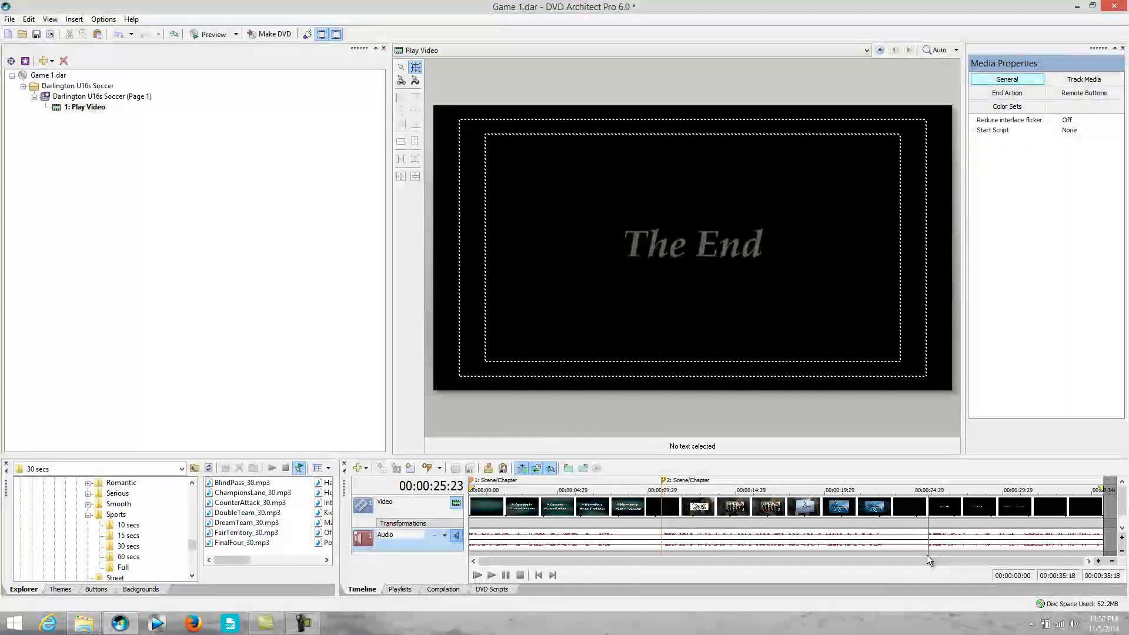
left_click(878, 552)
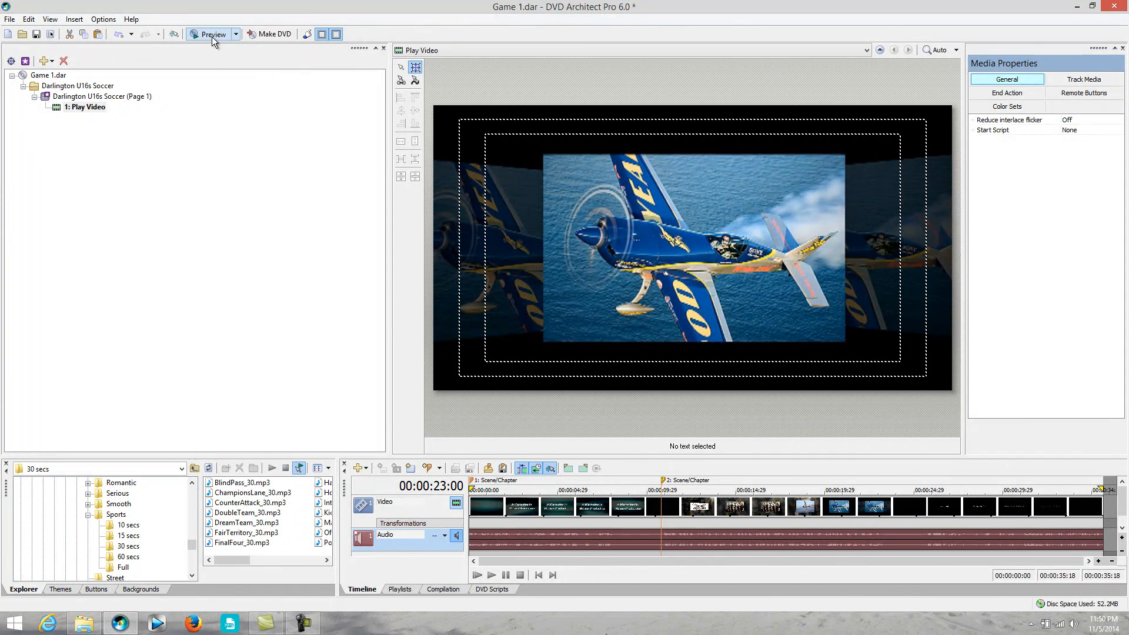
Open the Darlington U16s Soccer menu and set up a DVD burn of the current project, keeping the proposed prepare folder, up to the burn parameters.
left_click(97, 87)
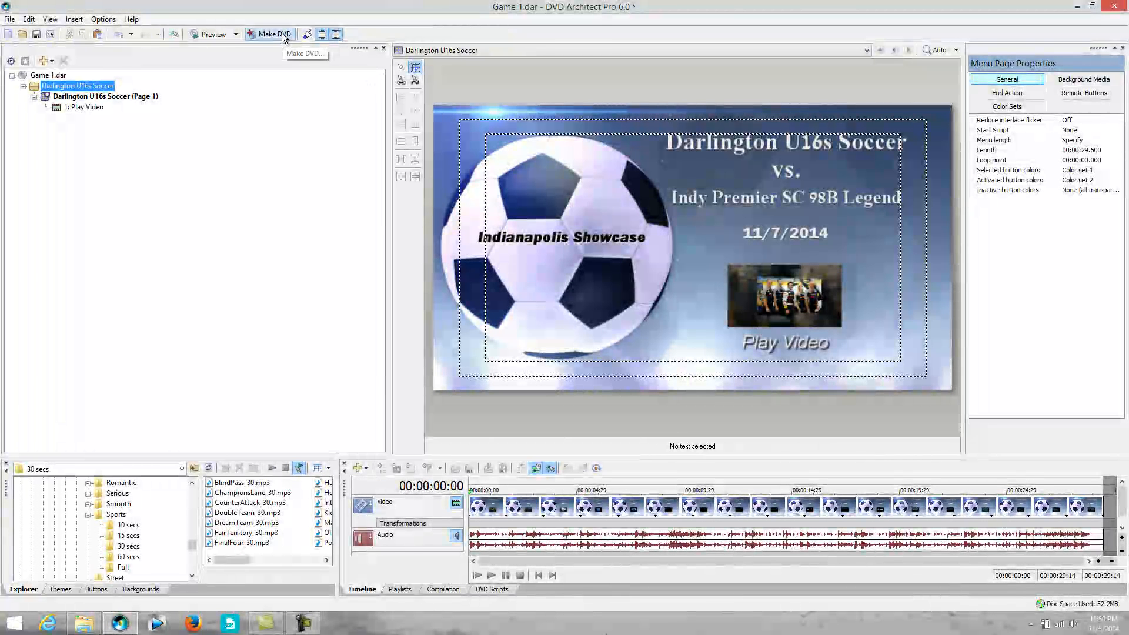
left_click(277, 35)
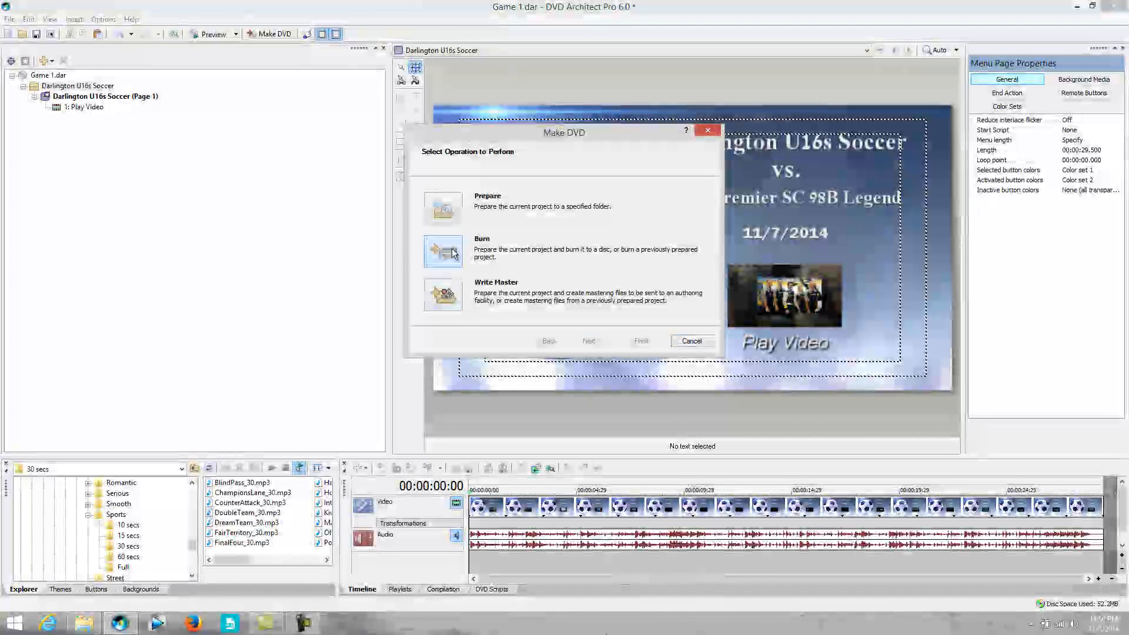
left_click(470, 249)
left_click_drag(532, 254, 681, 255)
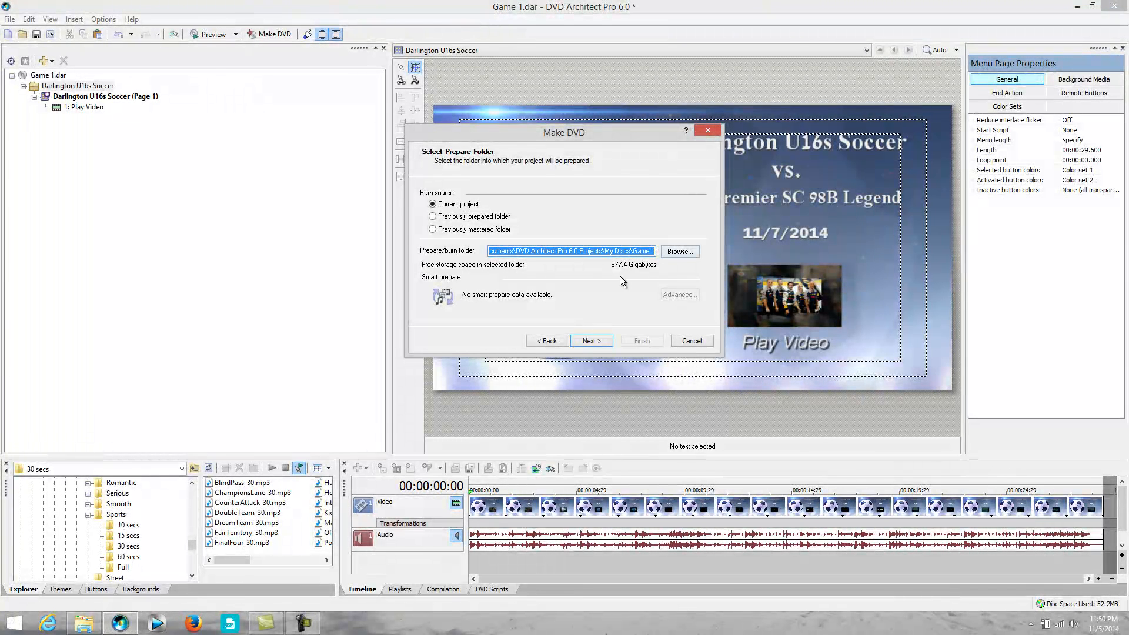
left_click(604, 343)
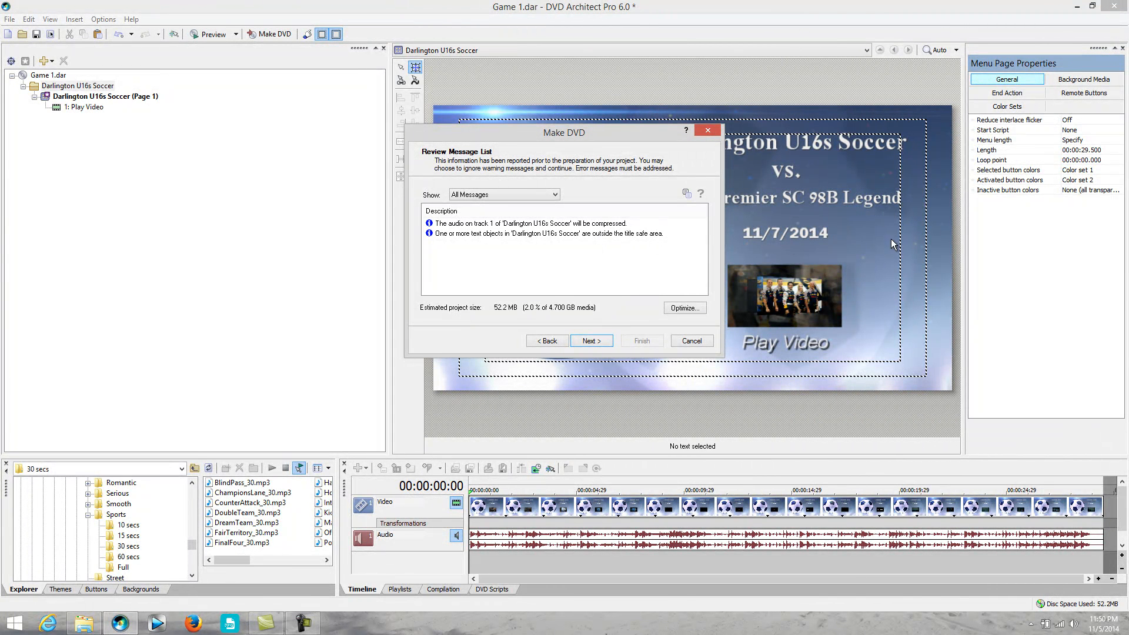
left_click(589, 341)
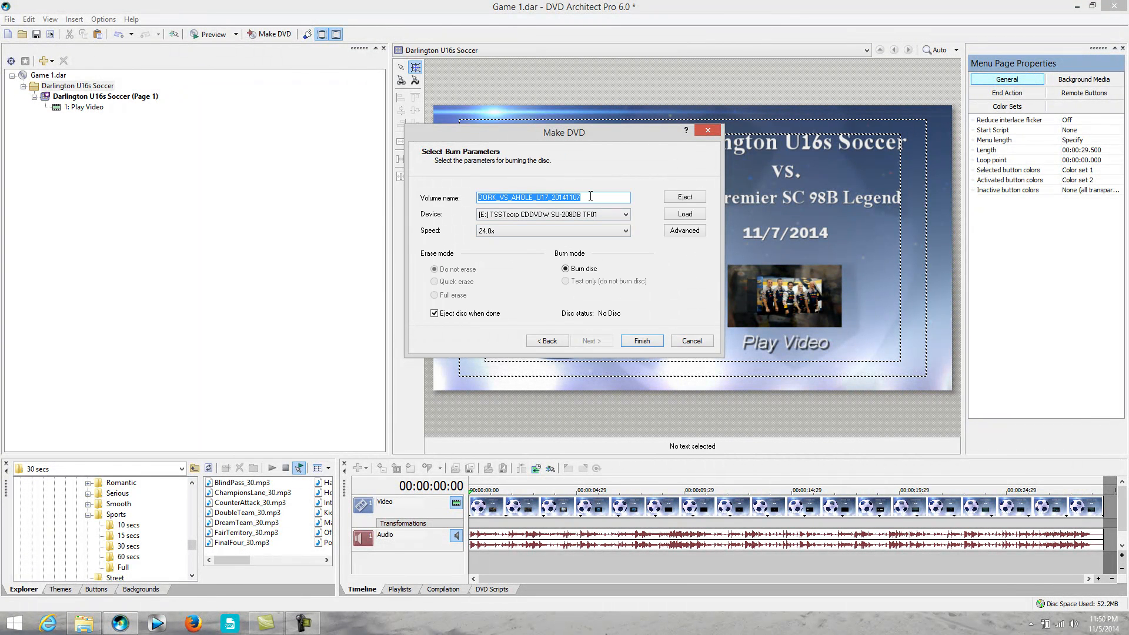
Set the disc's volume name to DARLINGTON_VS_INDY_20141107 in the burn parameters.
type("DARLI")
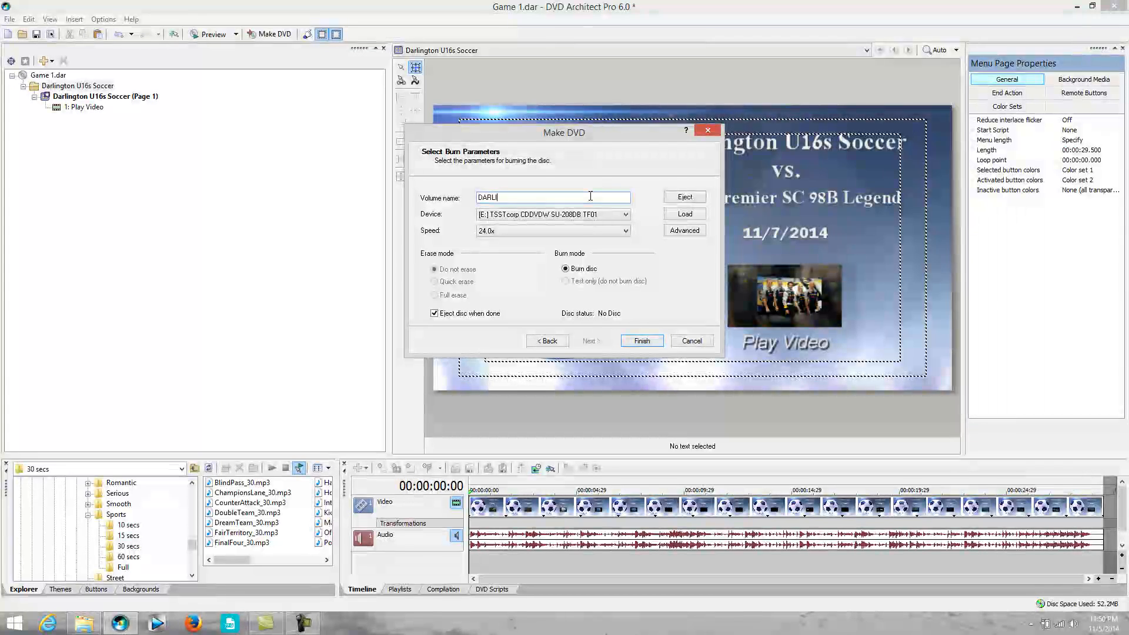
type("NGTON ")
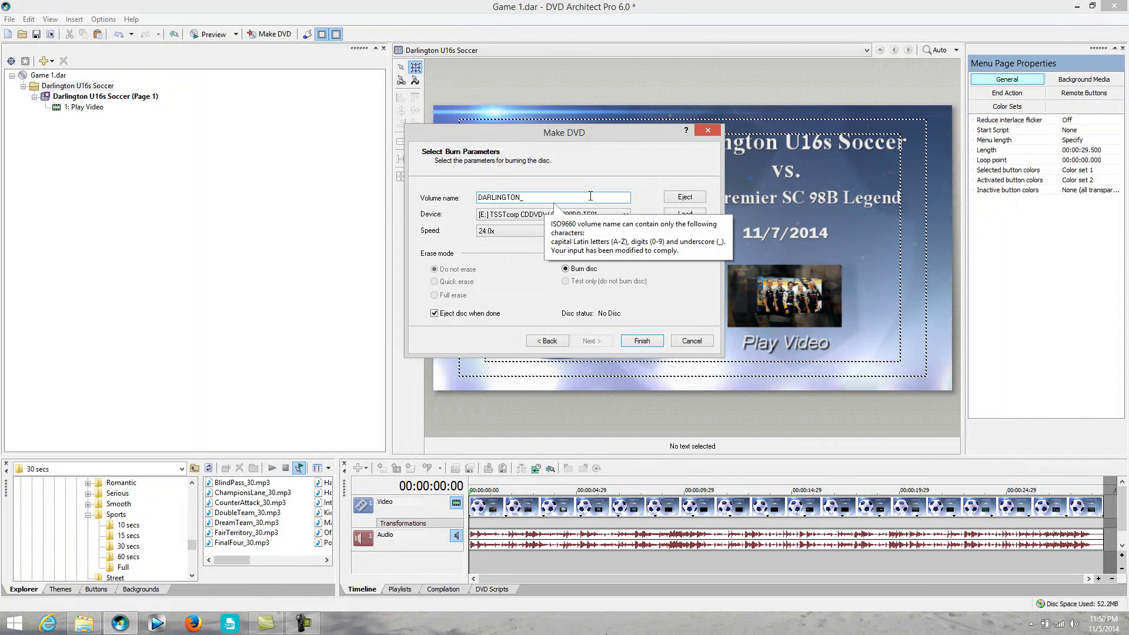
type("VS")
type("INDY_")
type("20141107")
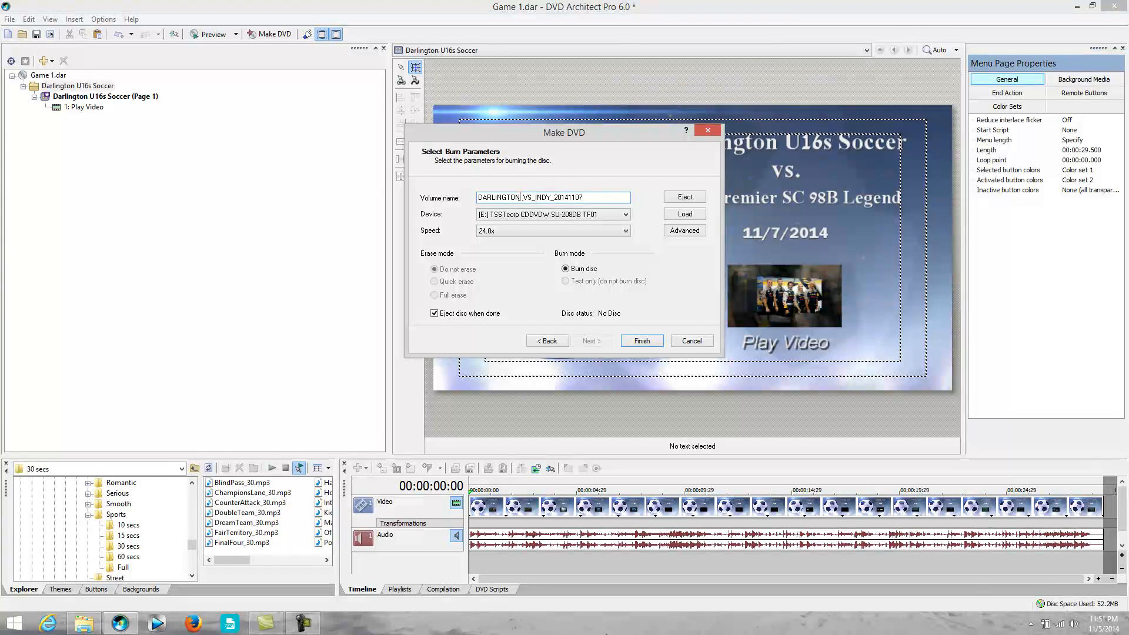
Set the burn speed to 8.0x and cancel out of the DVD burn setup.
left_click(507, 233)
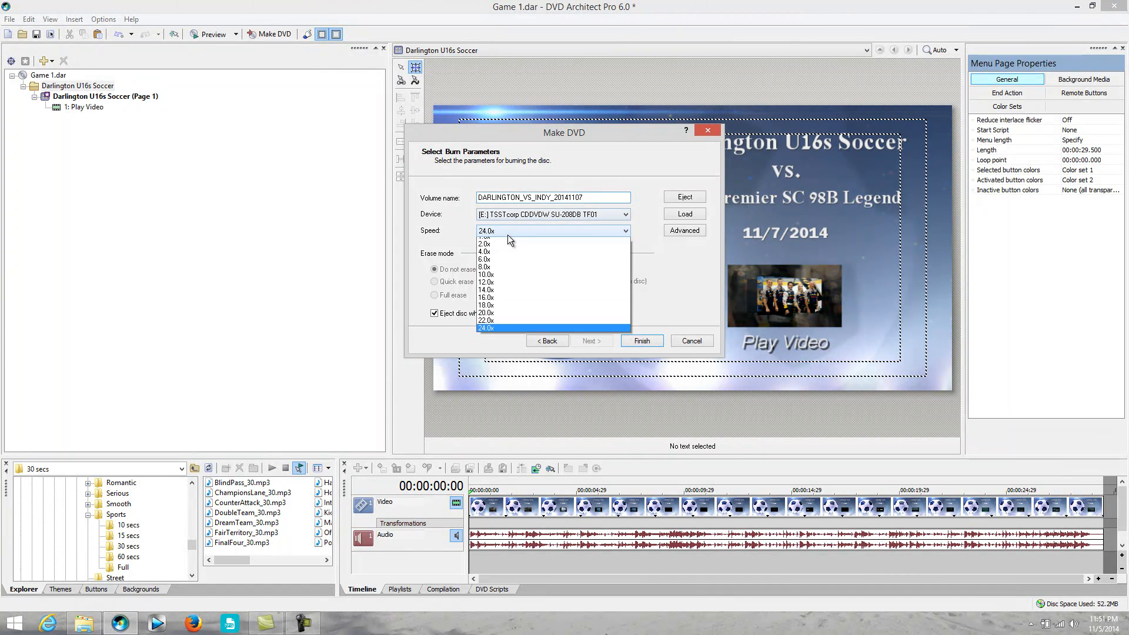
left_click(488, 272)
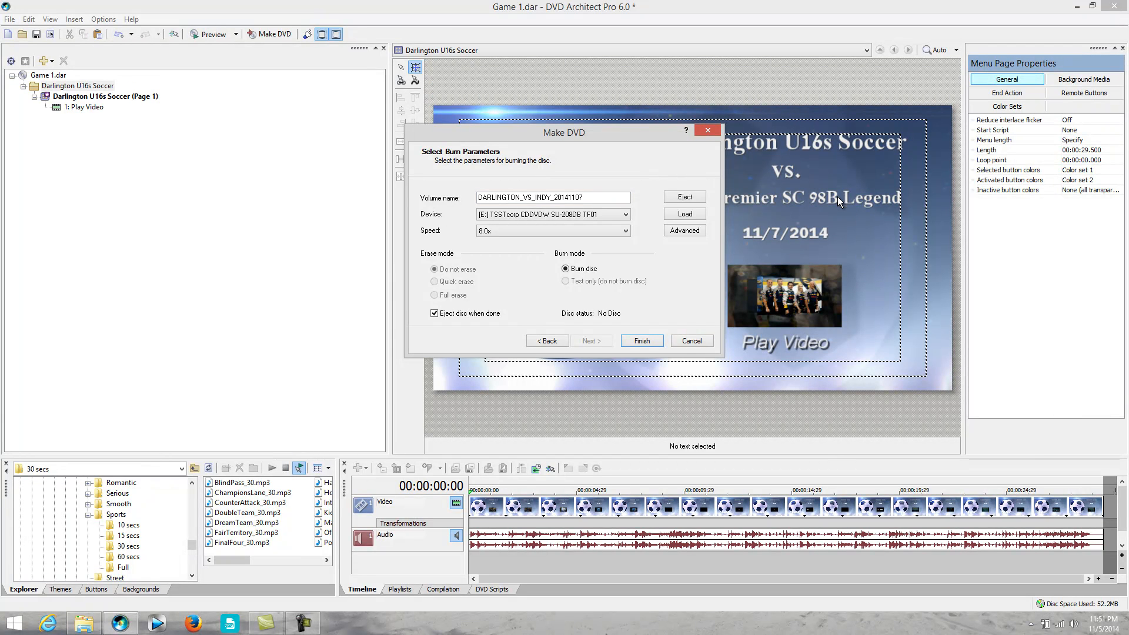
left_click(692, 342)
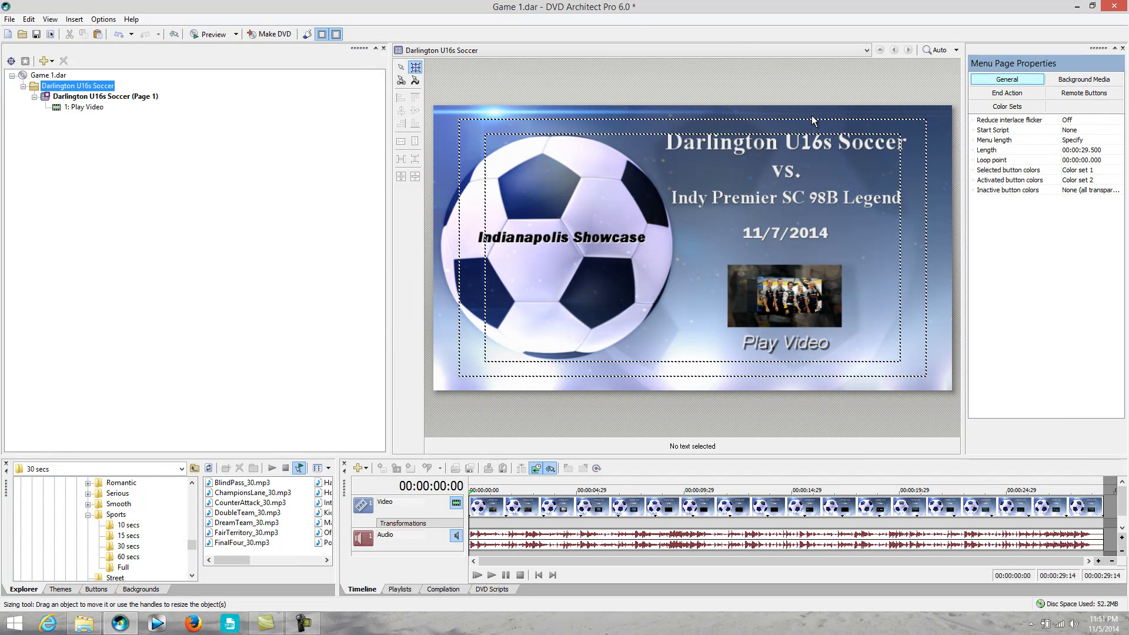